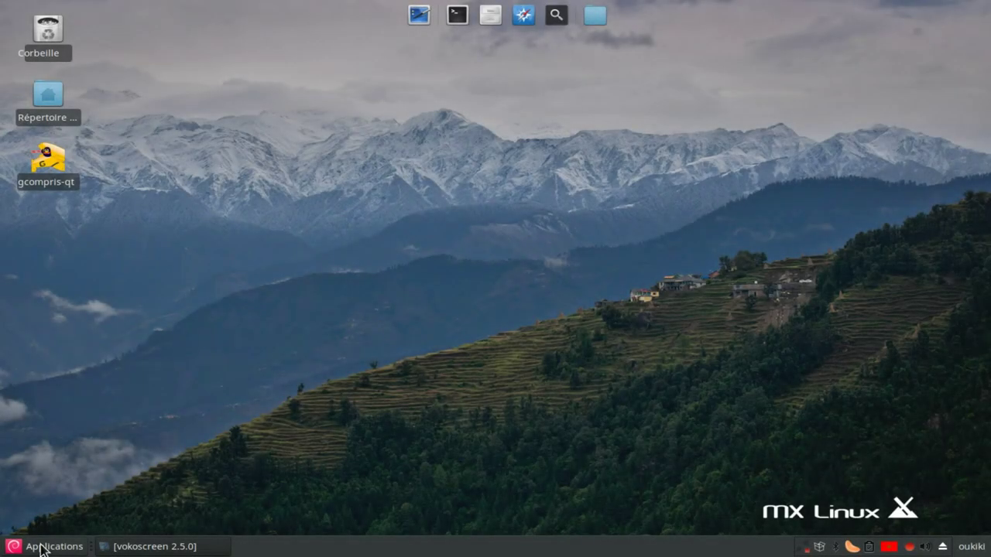
- Launch Kdenlive from the Applications menu's Multimédia category
left_click(43, 548)
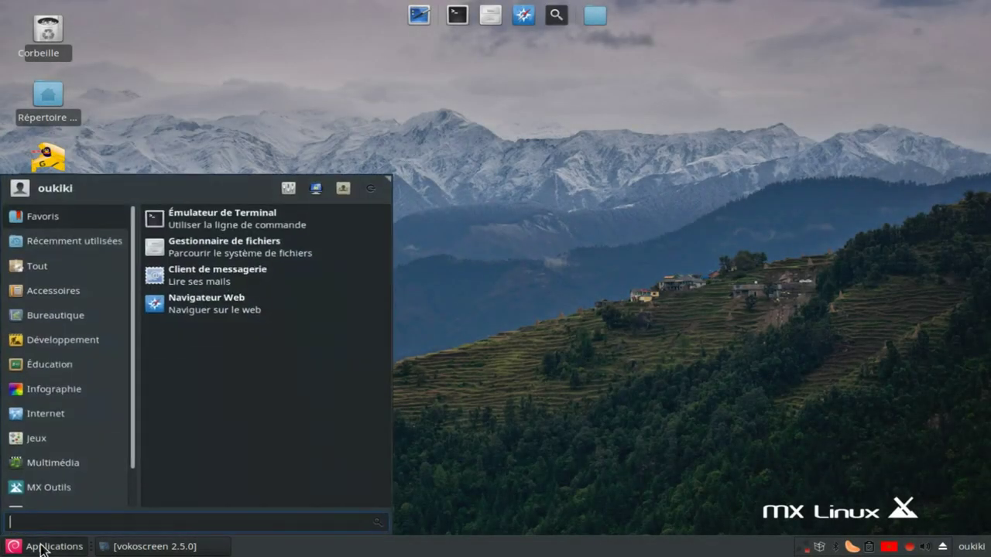
left_click(68, 461)
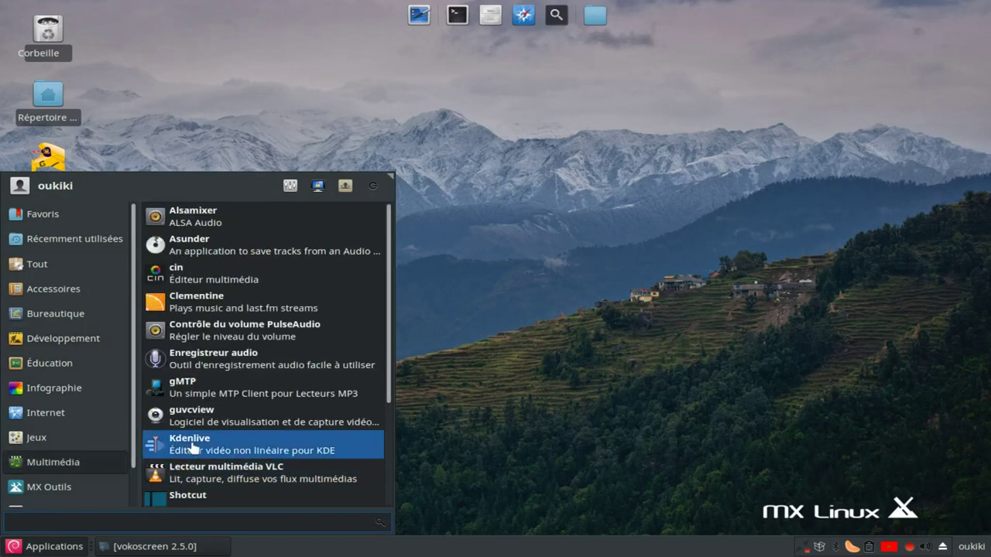
left_click(193, 447)
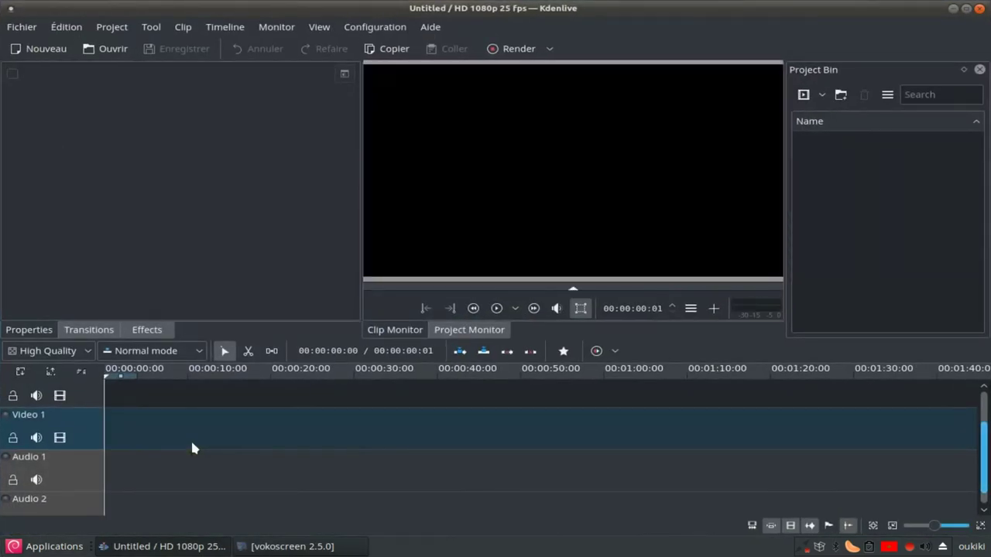
- Add a five-second colour clip using the purple-blue swatch to the Project Bin
left_click(821, 94)
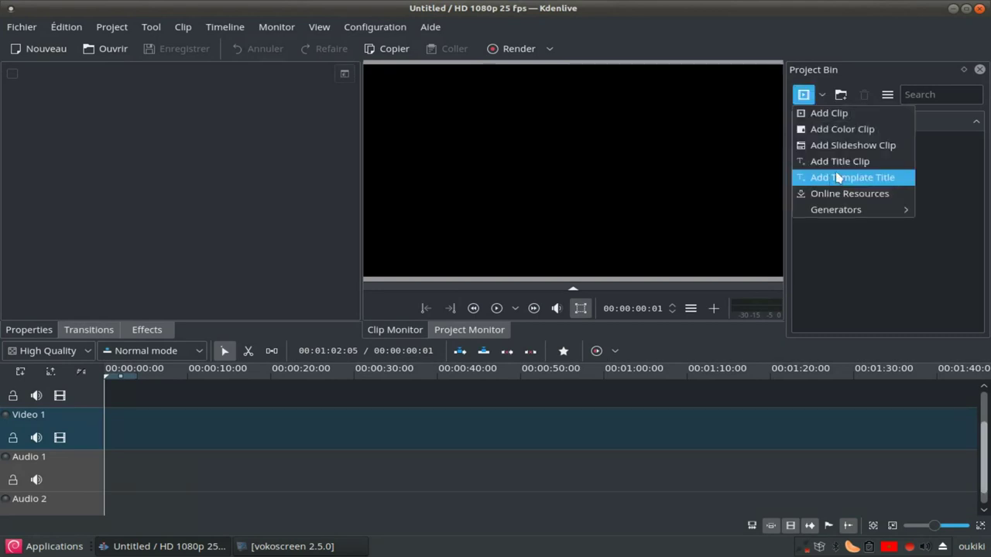
left_click(840, 137)
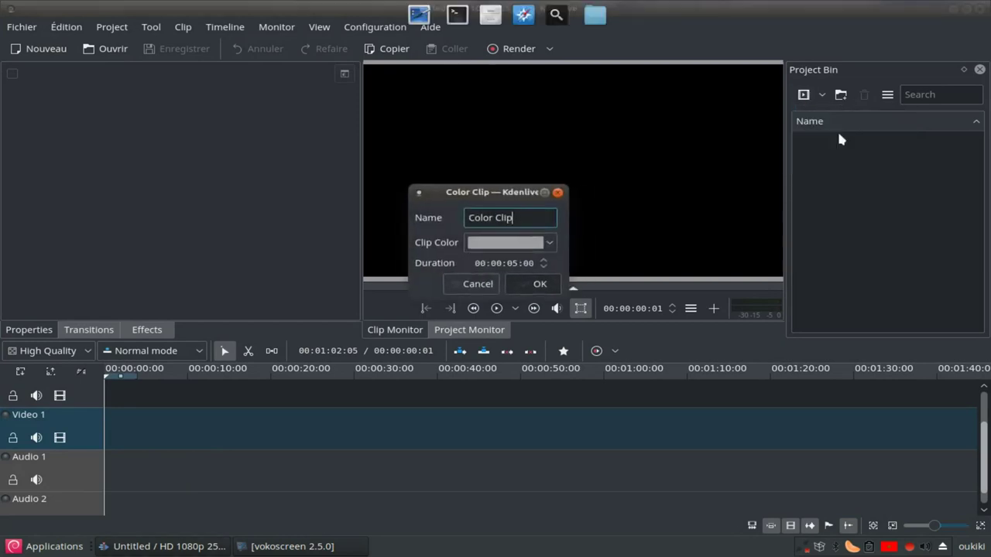
left_click(507, 242)
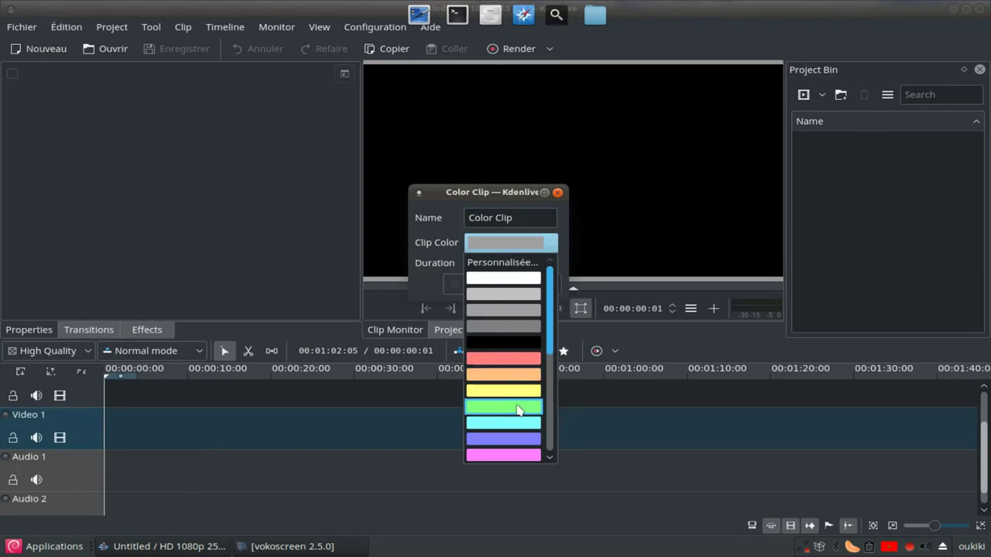
left_click(517, 439)
left_click(517, 286)
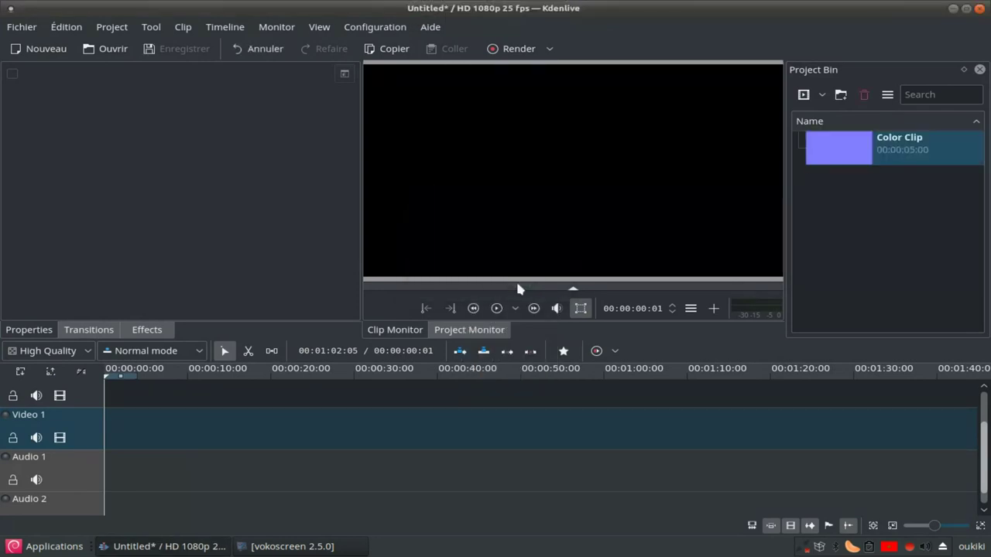
- Create a title clip with a tall black rectangle left of centre and save it to the bin
left_click(821, 94)
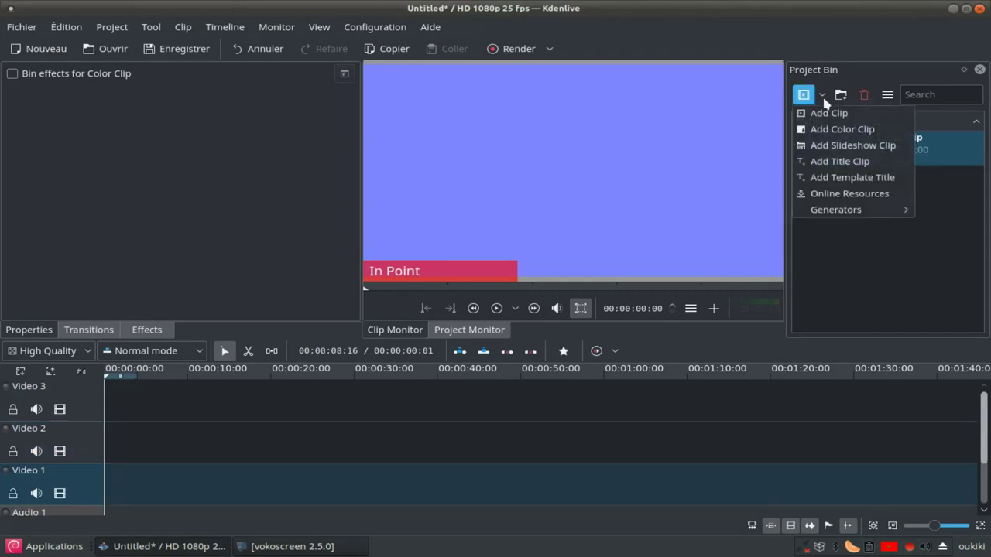
left_click(840, 162)
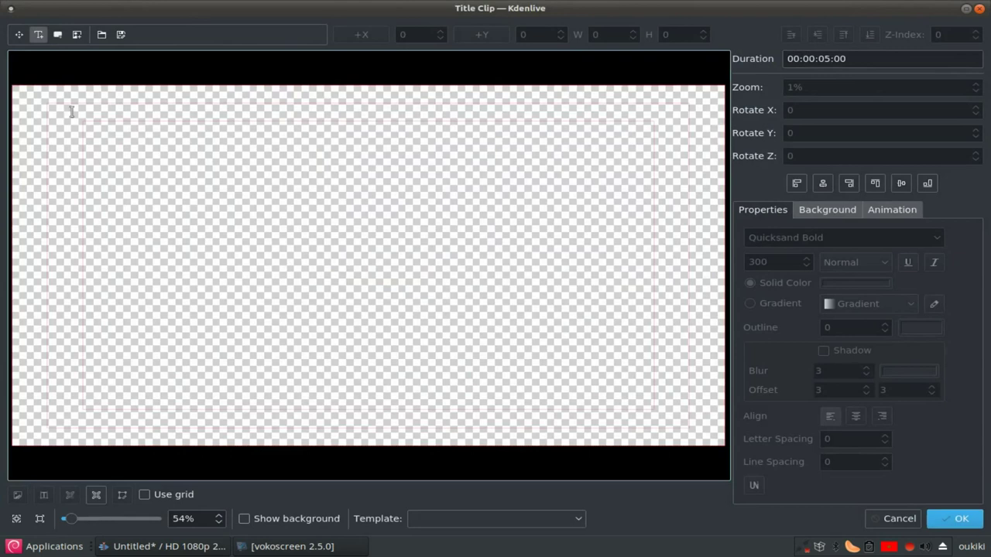
left_click(58, 35)
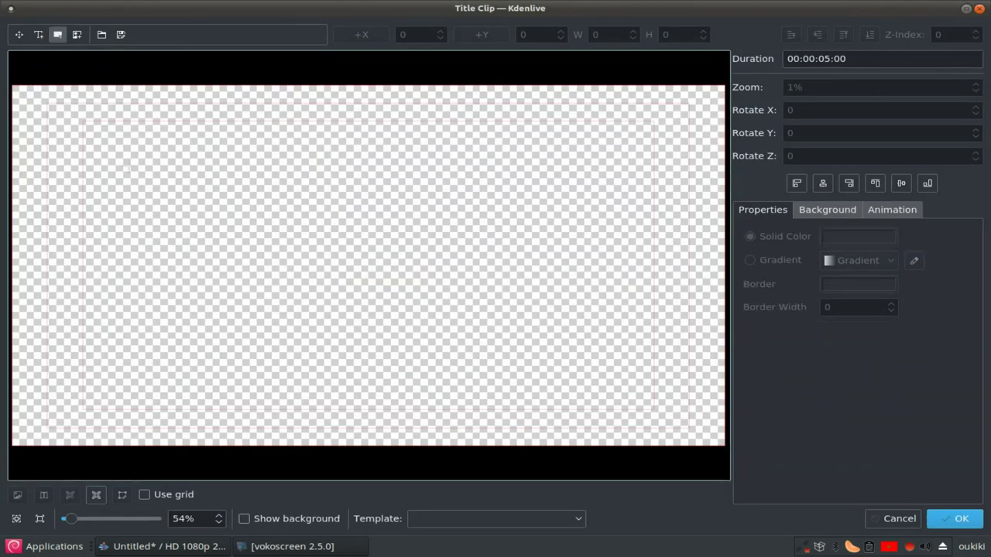
mouse_move(127, 155)
left_mouse_down()
mouse_move(160, 343)
mouse_move(148, 372)
left_mouse_up()
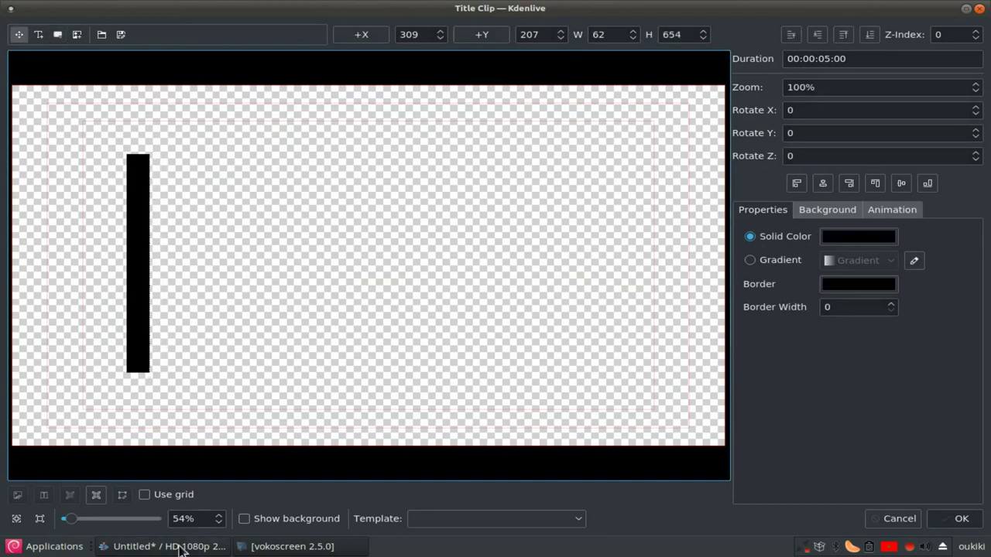
left_click(959, 518)
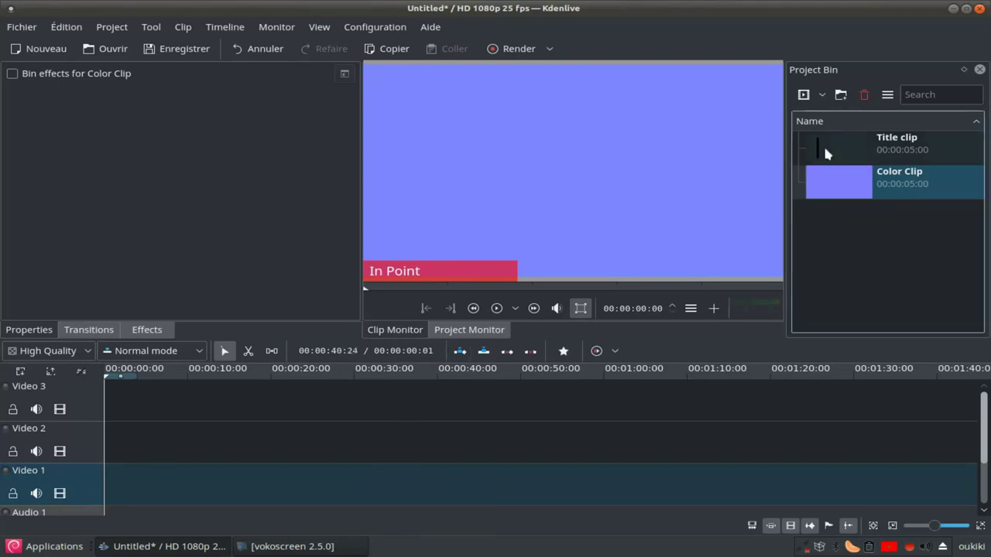
- Start a new title with 'SARA' on one line and 'سارة' beneath it
left_click(823, 94)
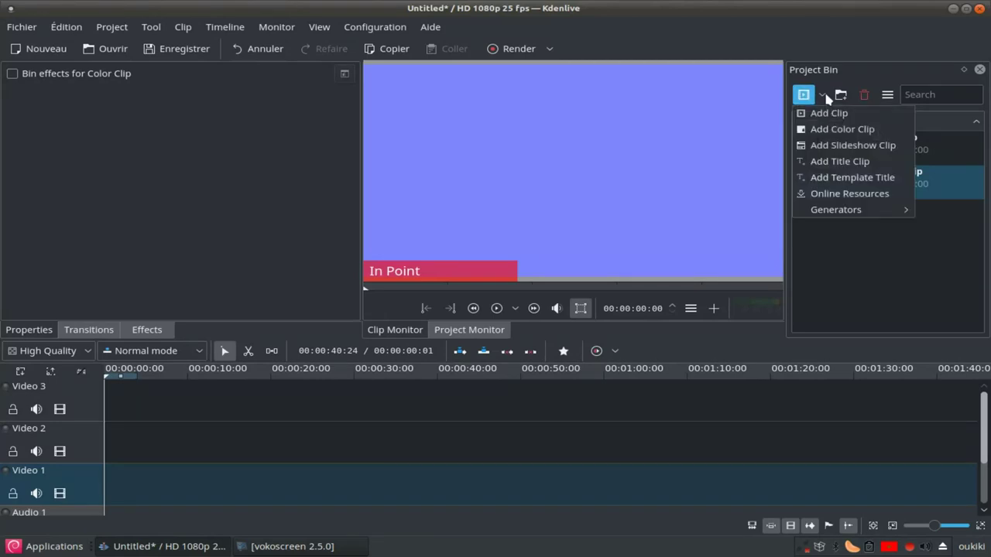
left_click(847, 164)
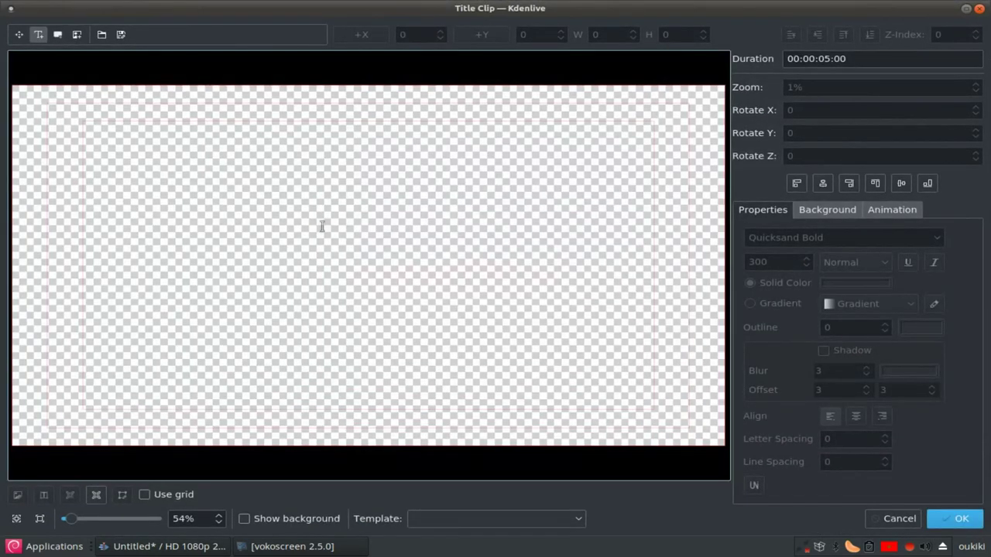
left_click(277, 215)
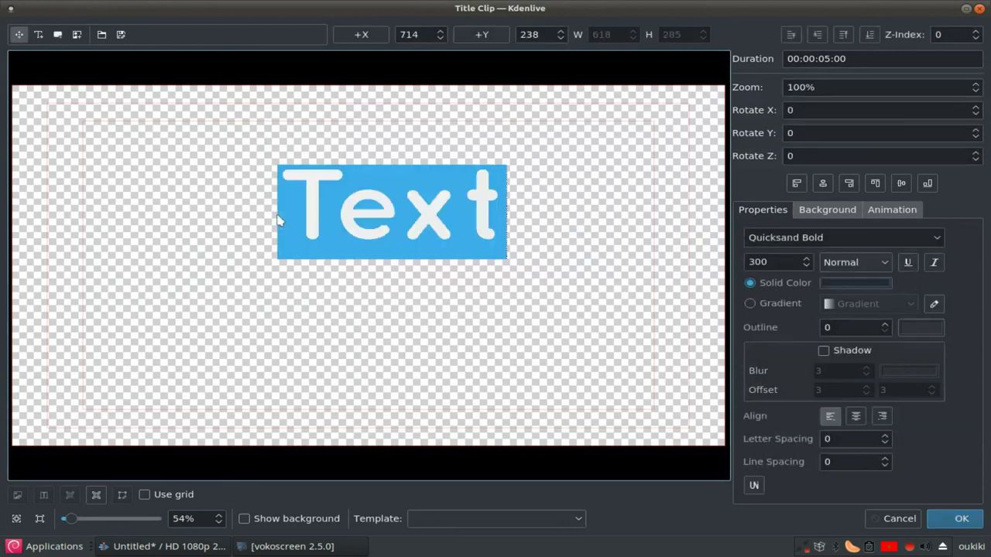
type("SARA")
key("Return")
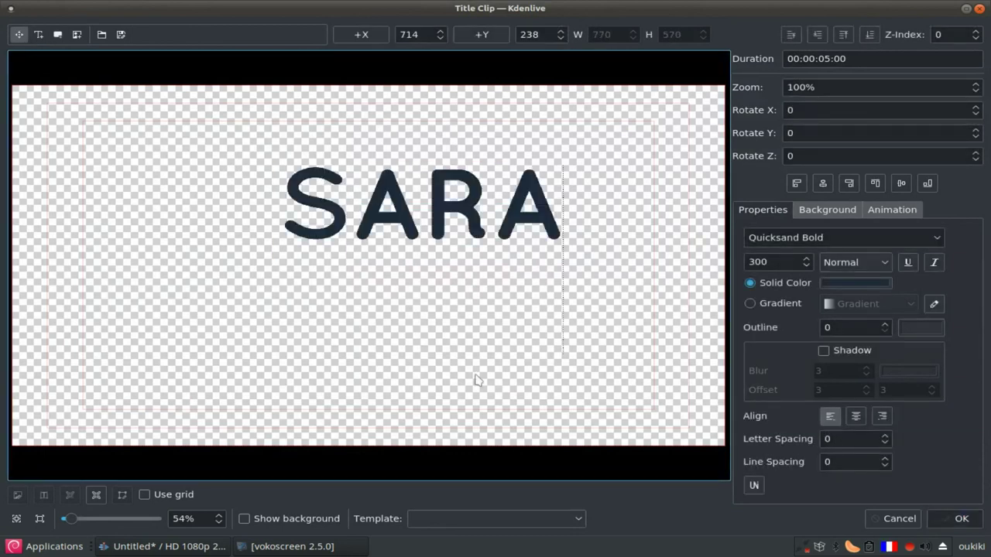
type("S")
key("BackSpace")
type("سارة")
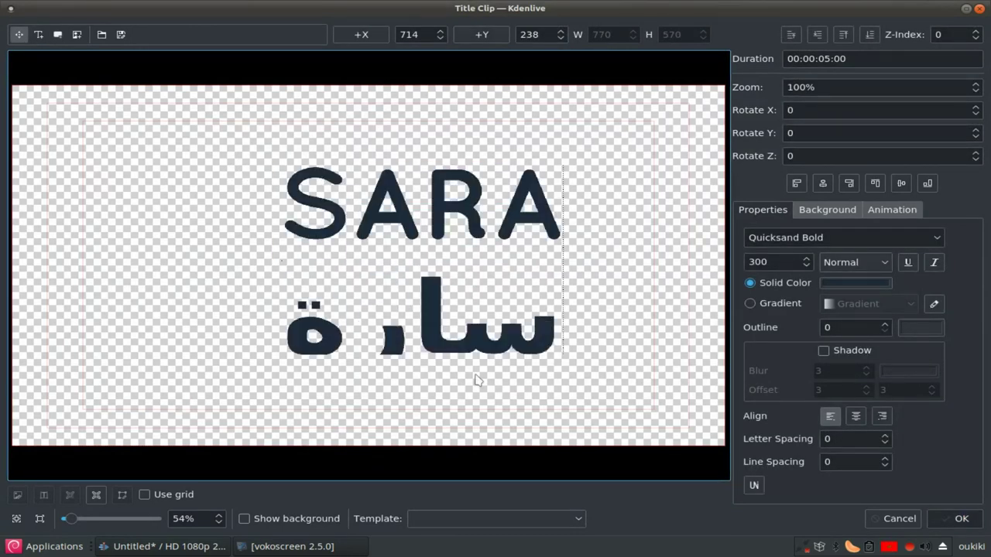
- Centre the text in the frame, save the title, and place the Color Clip on Video 1
left_click(822, 184)
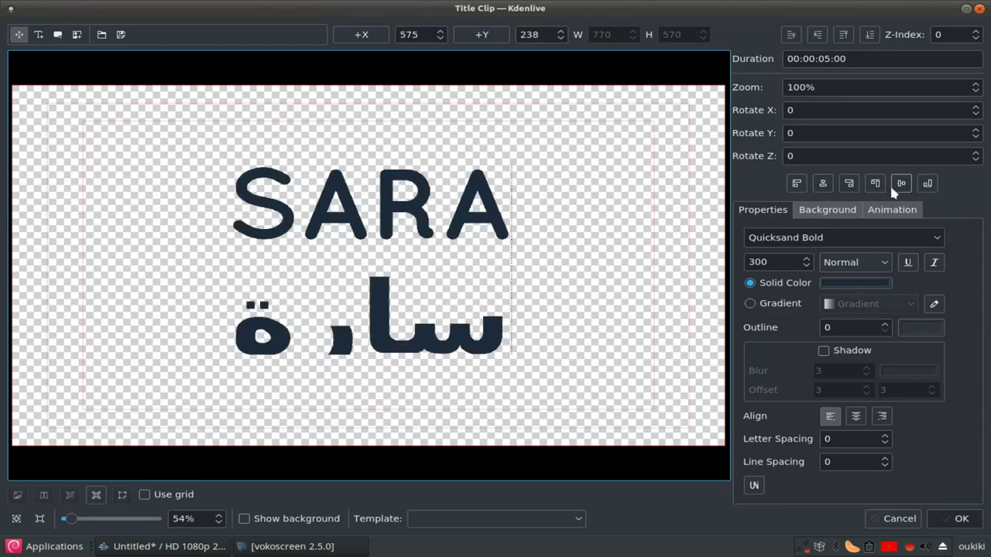
left_click(901, 184)
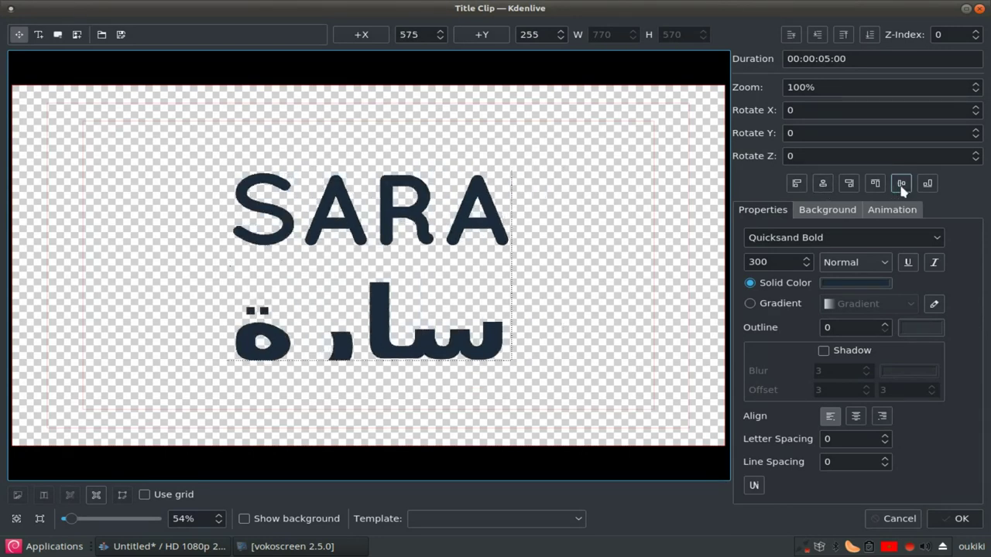
left_click(941, 519)
mouse_move(844, 217)
left_mouse_down()
mouse_move(703, 298)
mouse_move(119, 479)
mouse_move(176, 481)
left_mouse_up()
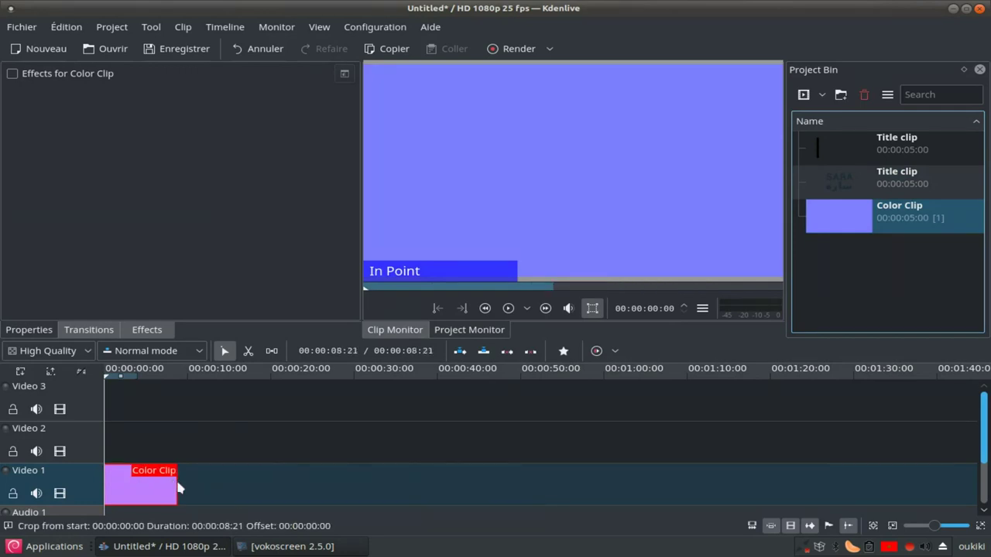
- Place the black-bar title on Video 2 and the SARA title on Video 3
mouse_move(839, 147)
left_mouse_down()
mouse_move(258, 440)
mouse_move(143, 446)
mouse_move(178, 447)
left_mouse_up()
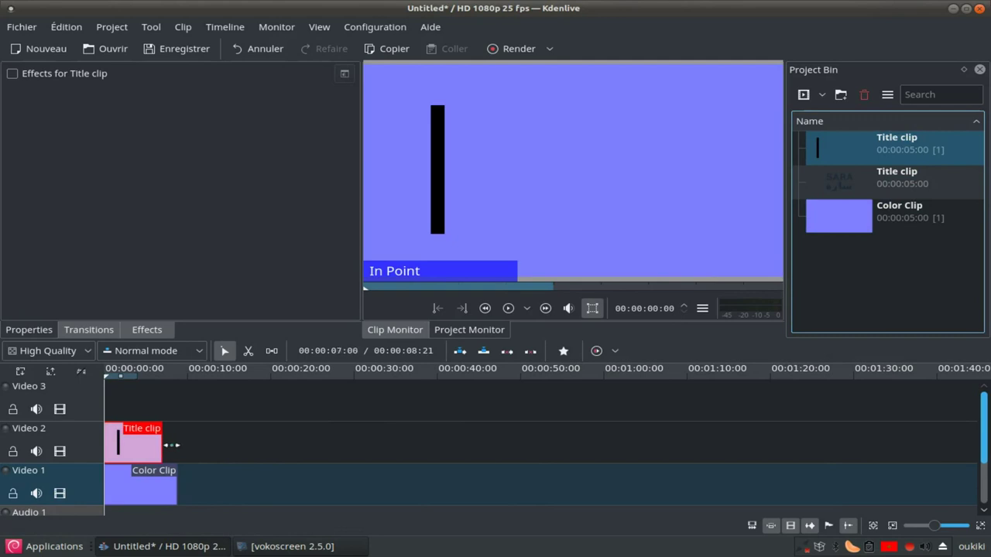
mouse_move(839, 181)
left_mouse_down()
mouse_move(803, 224)
mouse_move(111, 406)
mouse_move(181, 402)
left_mouse_up()
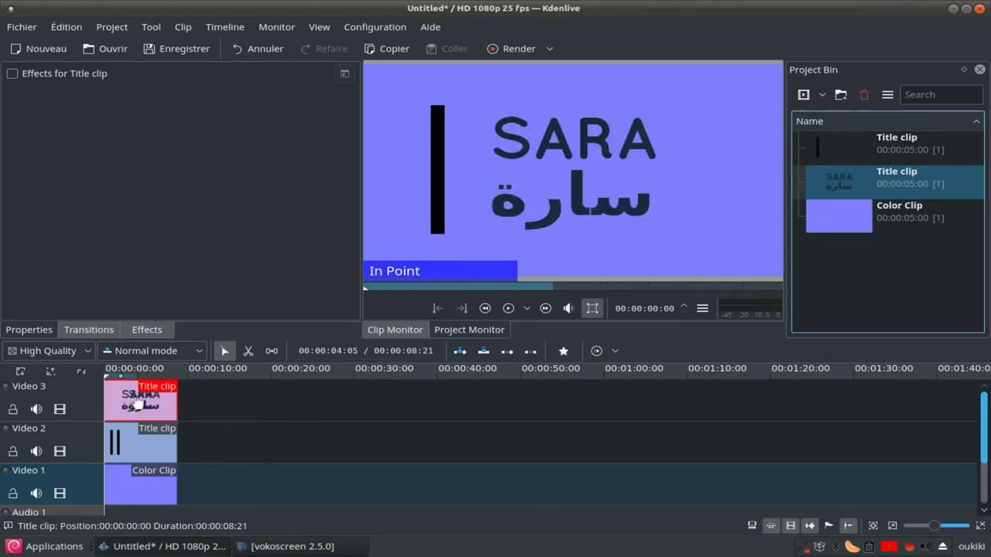
left_click(149, 330)
- Apply the Transform effect, found by searching 'tra', to the SARA title clip
left_click(131, 97)
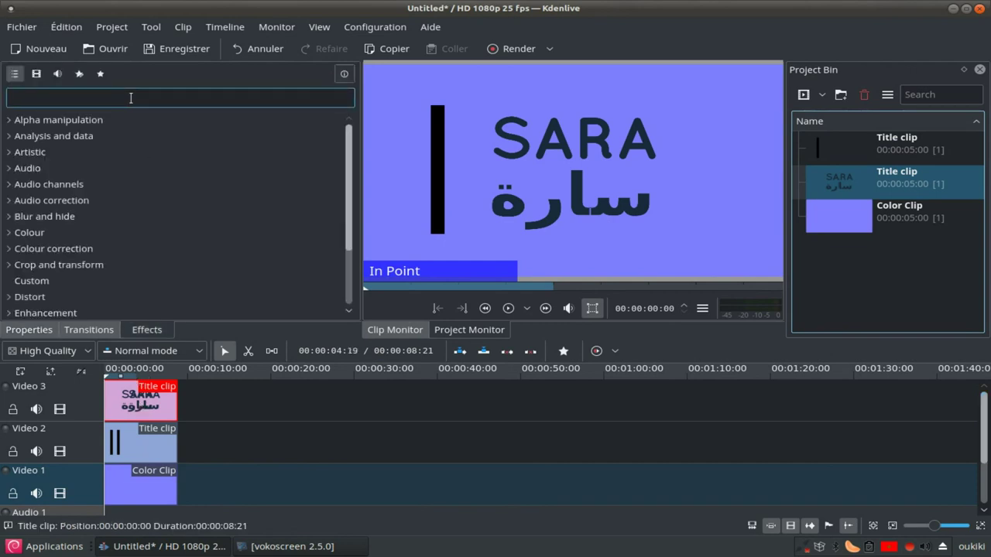
type("tra")
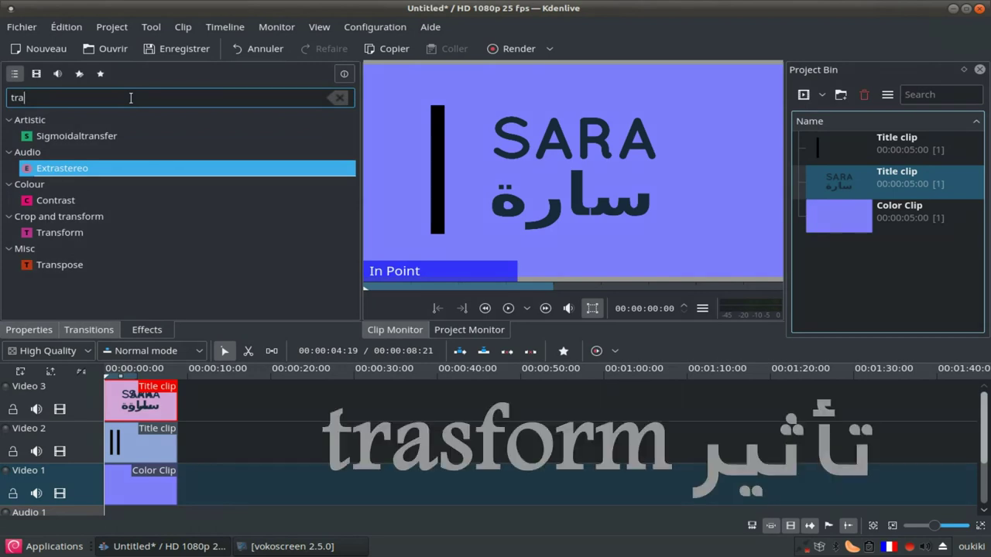
left_click(40, 234)
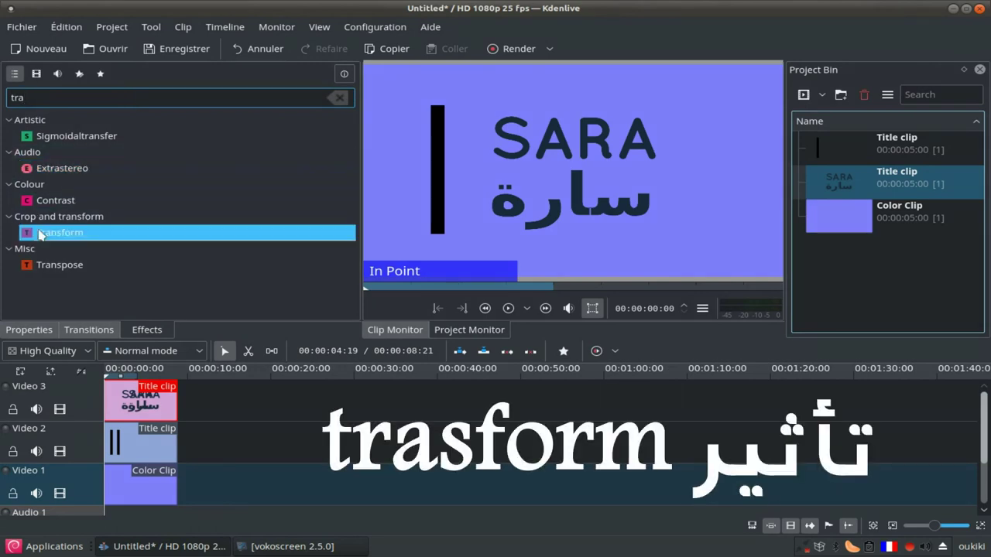
double_click(40, 232)
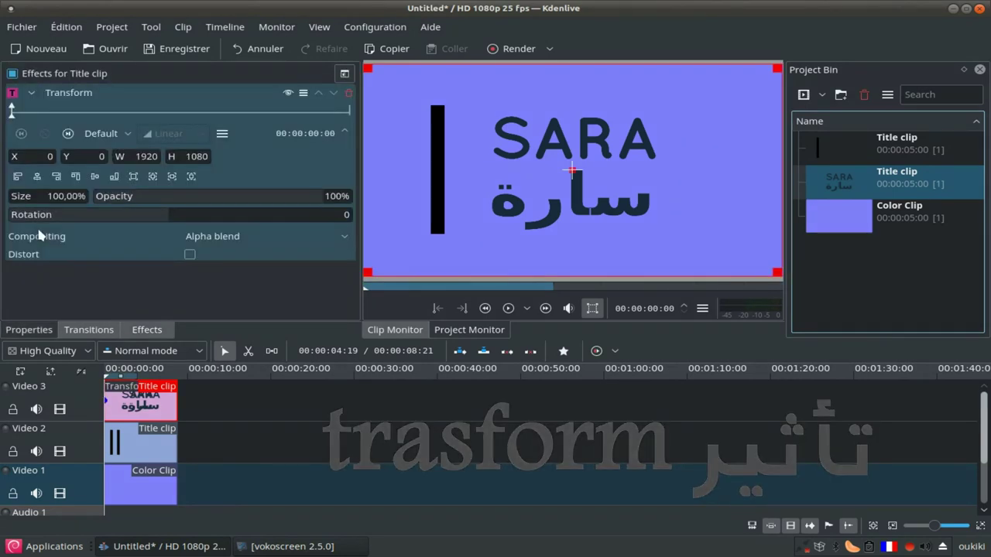
- Add Transform keyframes at 00:00:01:05 and 00:00:07:14, alongside the end keyframe
left_click(39, 112)
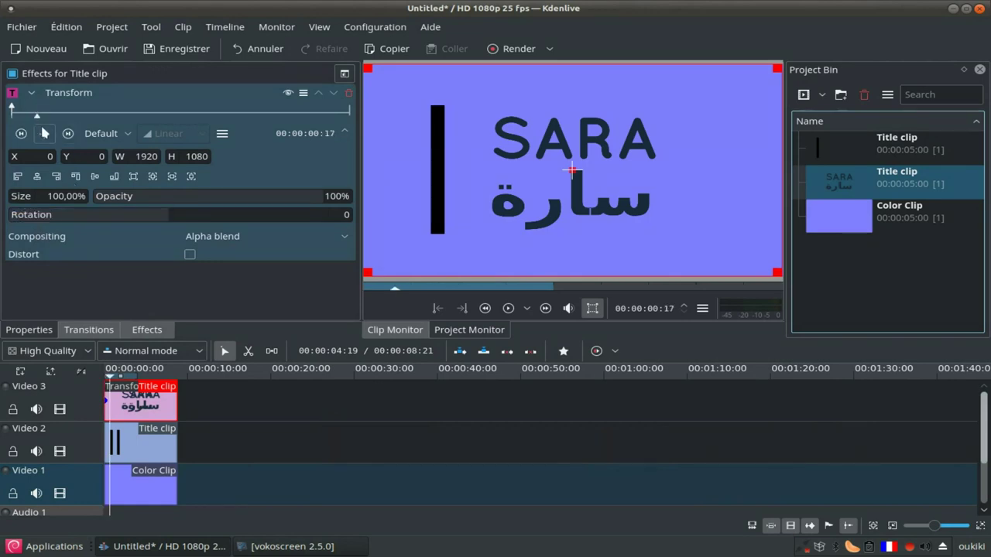
left_click(45, 135)
left_click_drag(38, 110, 56, 110)
left_click(68, 134)
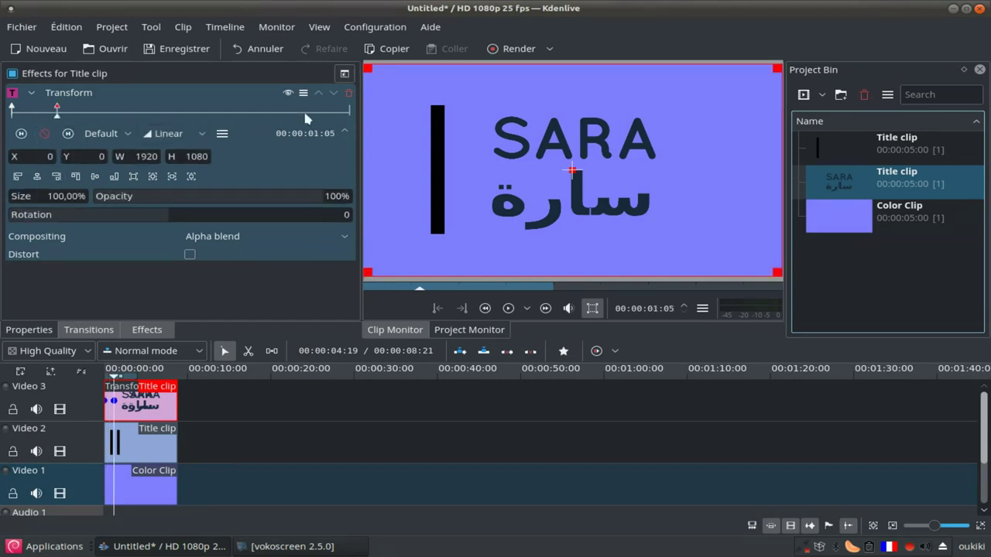
left_click(301, 109)
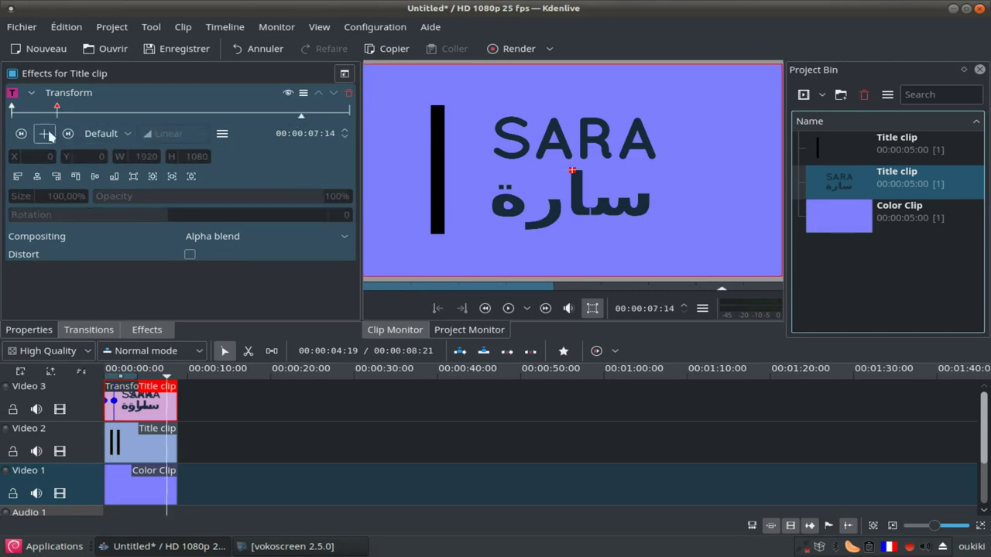
left_click(44, 133)
left_click(68, 134)
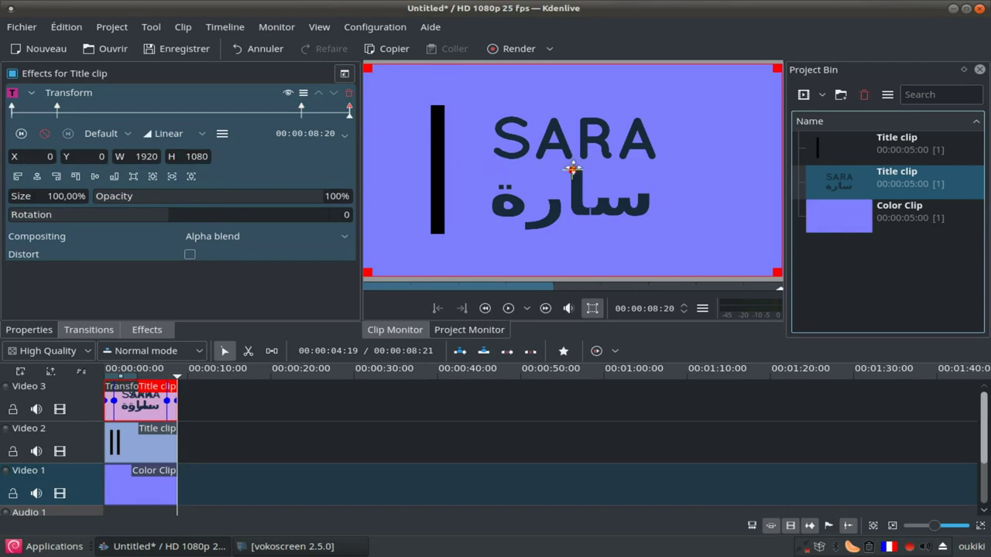
- Move the title off-screen left at the end and start keyframes (X -1058 at 00:00:00:00)
mouse_move(571, 168)
left_mouse_down()
mouse_move(312, 165)
mouse_move(343, 169)
left_mouse_up()
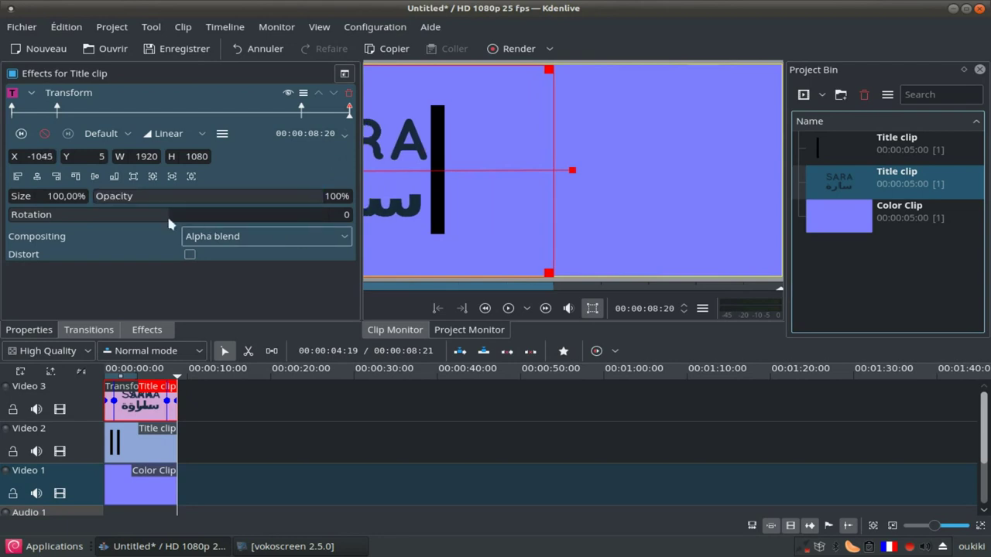
left_click(21, 133)
left_click(56, 113)
left_click(12, 113)
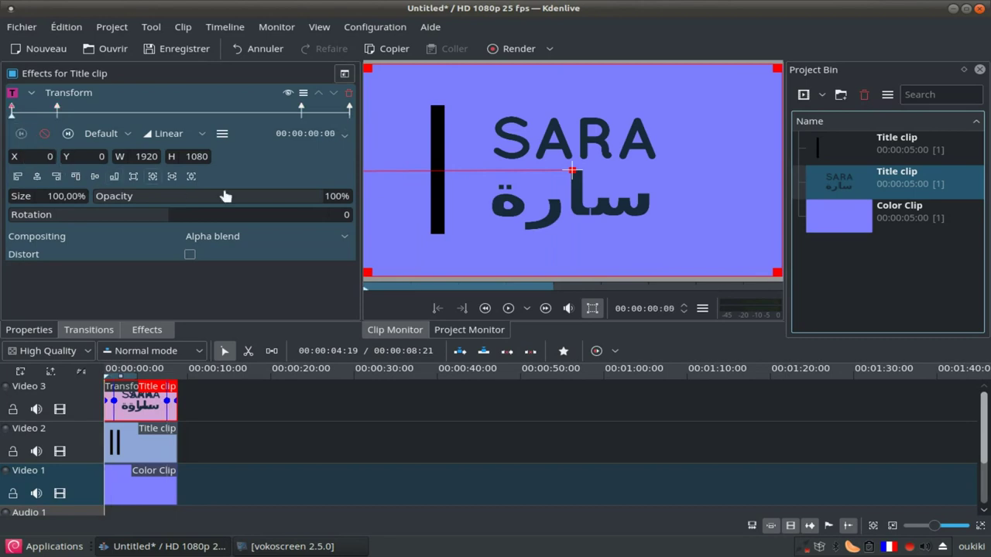
mouse_move(572, 169)
left_mouse_down()
mouse_move(232, 165)
mouse_move(342, 165)
left_mouse_up()
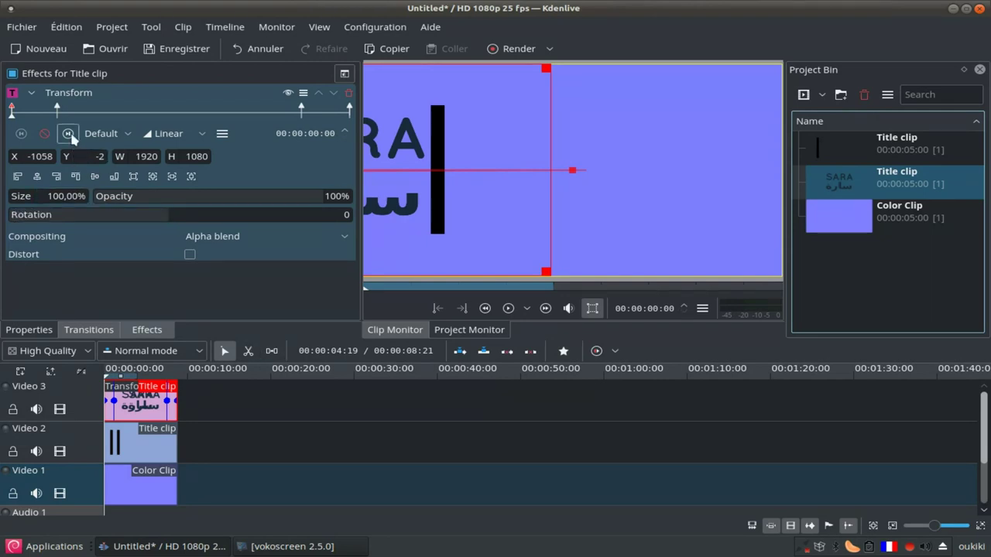
left_click(67, 133)
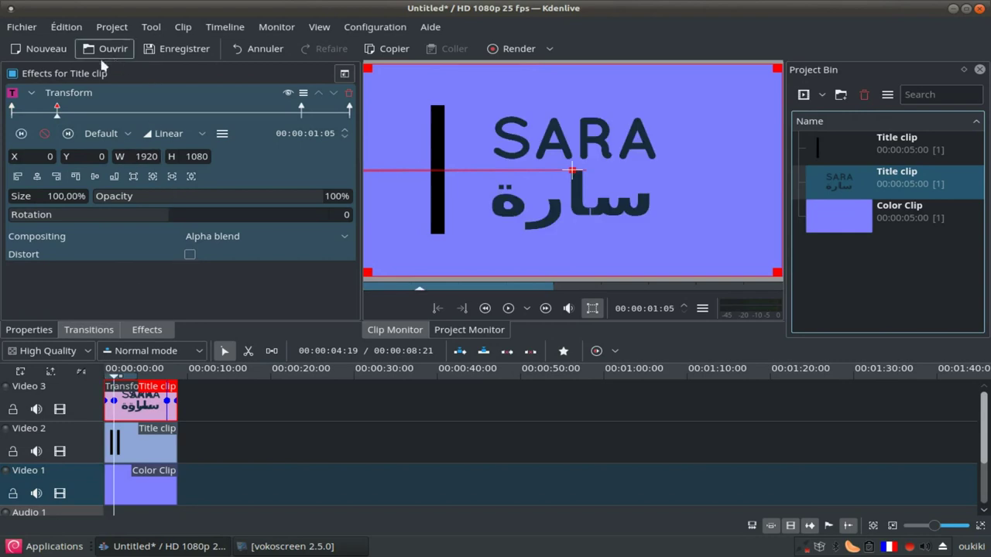
- Clear the effects search and expand Alpha manipulation to select Rotoscoping
left_click(147, 330)
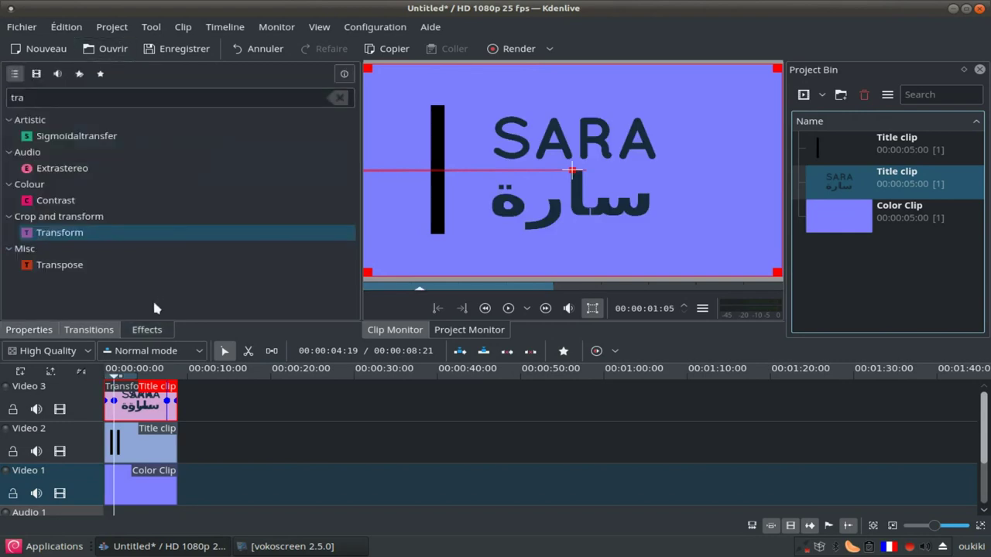
double_click(73, 99)
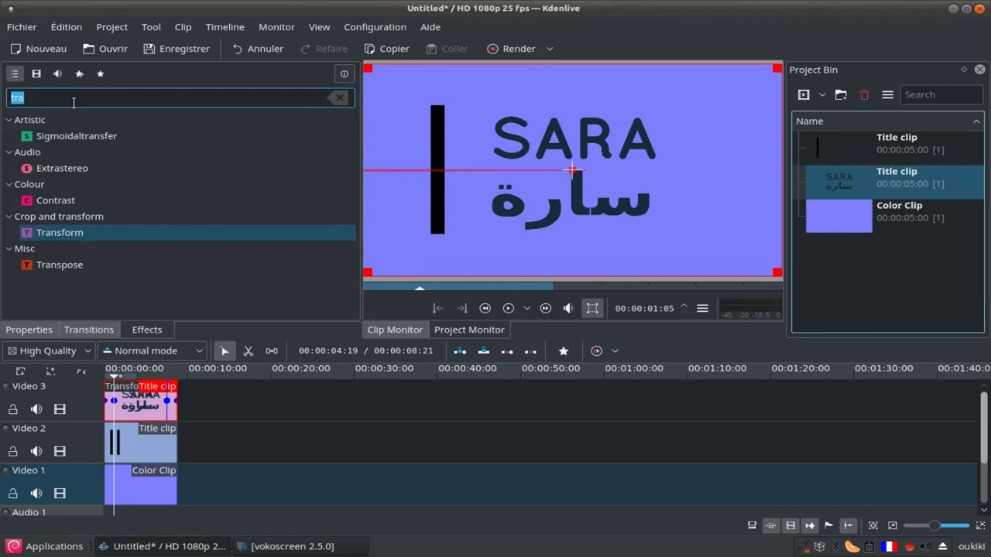
key("BackSpace")
scroll(89, 255, "up", 2)
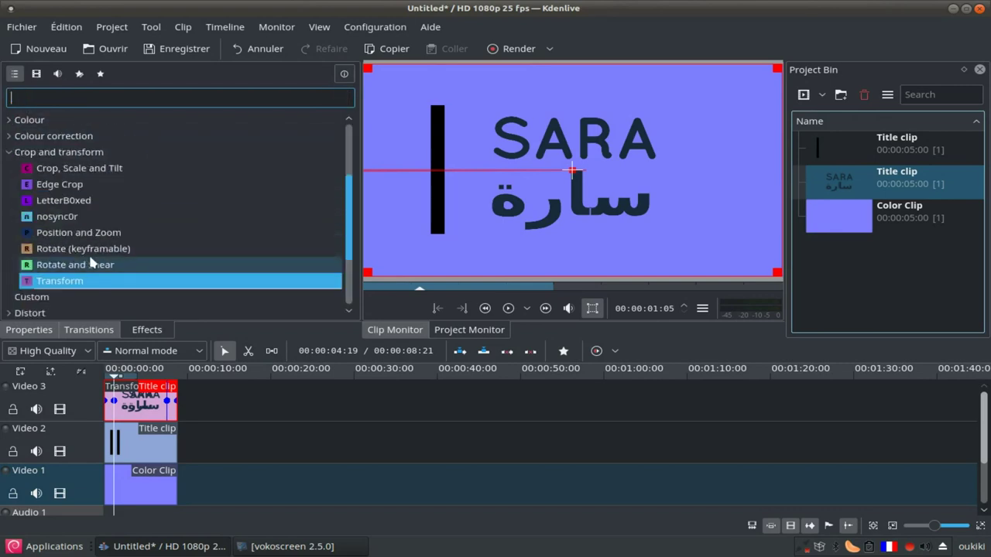
scroll(85, 248, "up", 3)
left_click(13, 122)
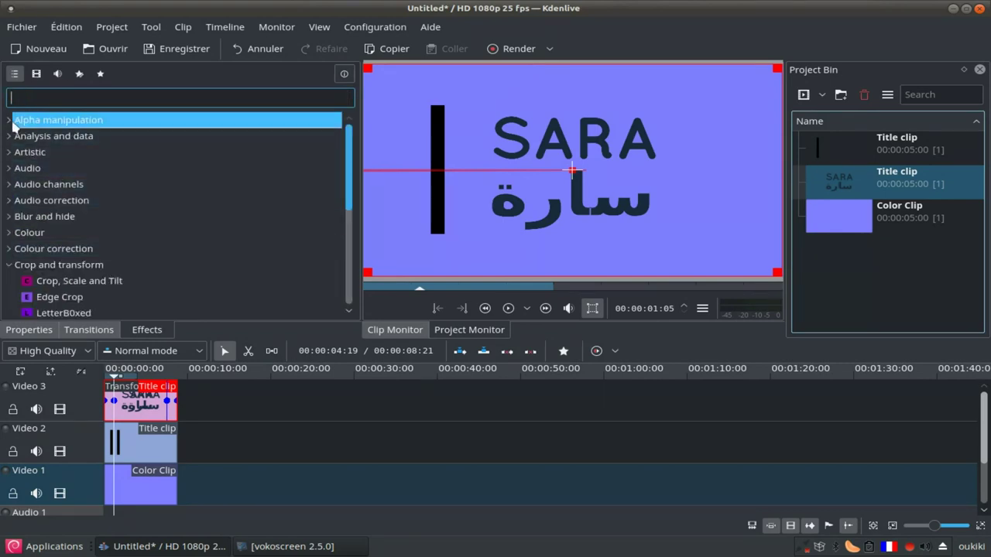
left_click(10, 120)
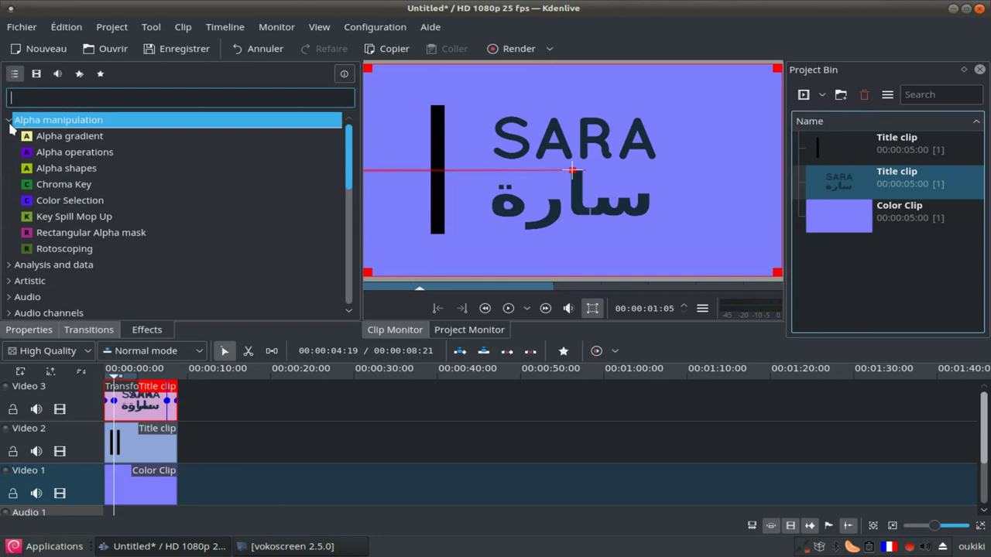
left_click(56, 251)
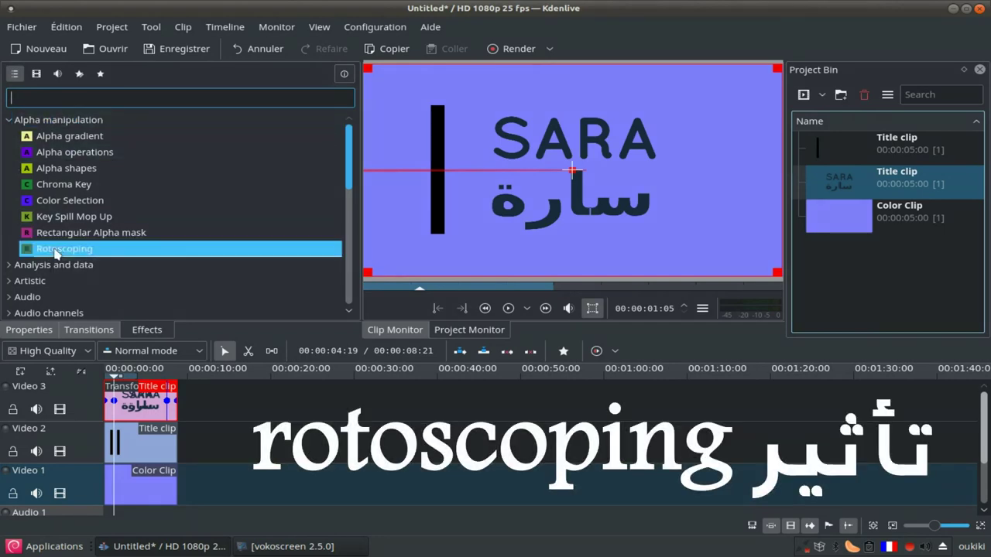
- Apply Rotoscoping to the title and draw a closed four-point mask around the text
double_click(73, 249)
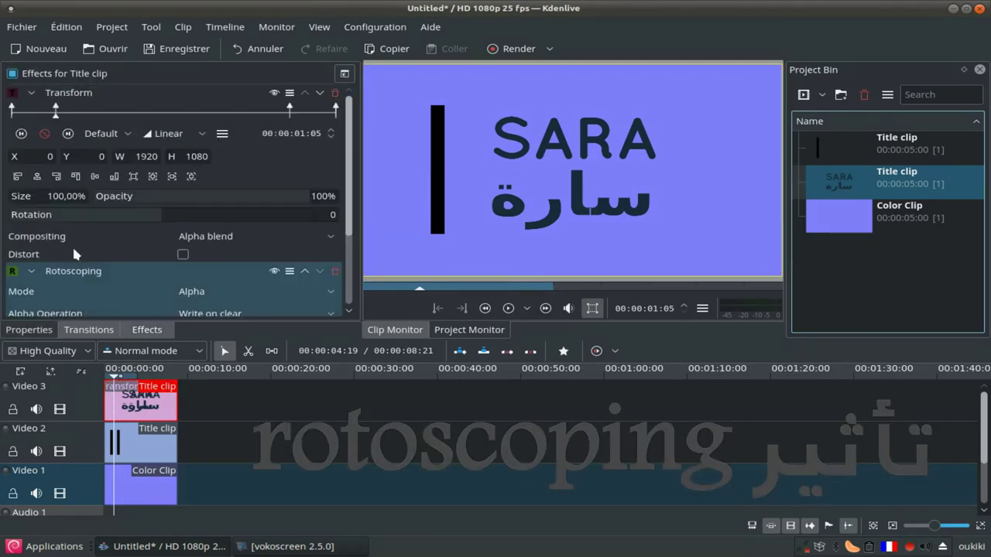
scroll(159, 284, "down", 3)
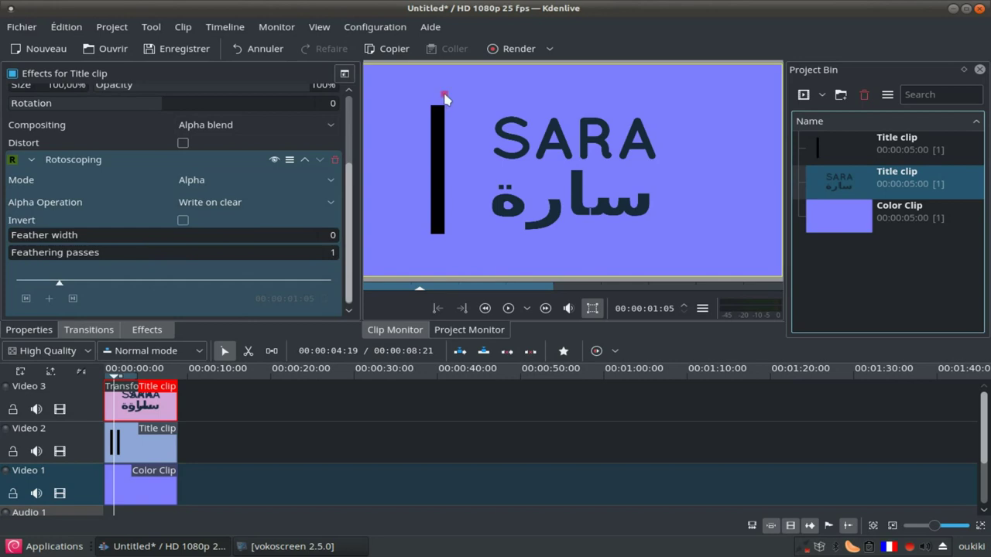
left_click(674, 95)
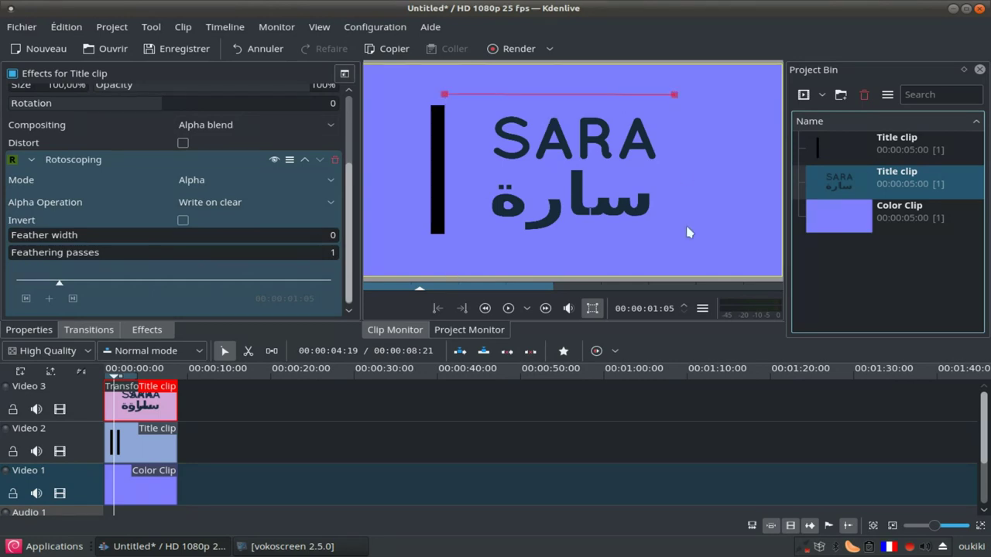
left_click(683, 239)
left_click(445, 245)
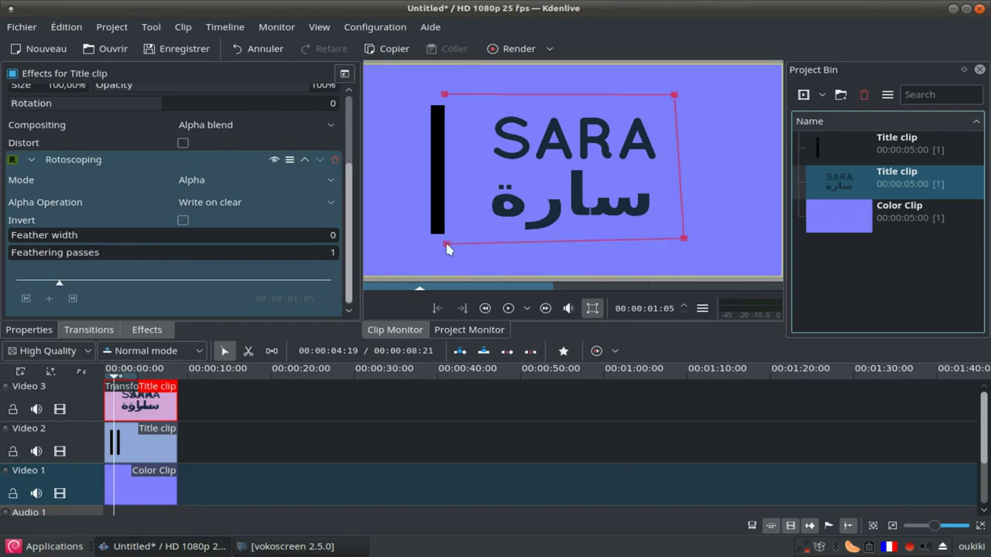
right_click(444, 102)
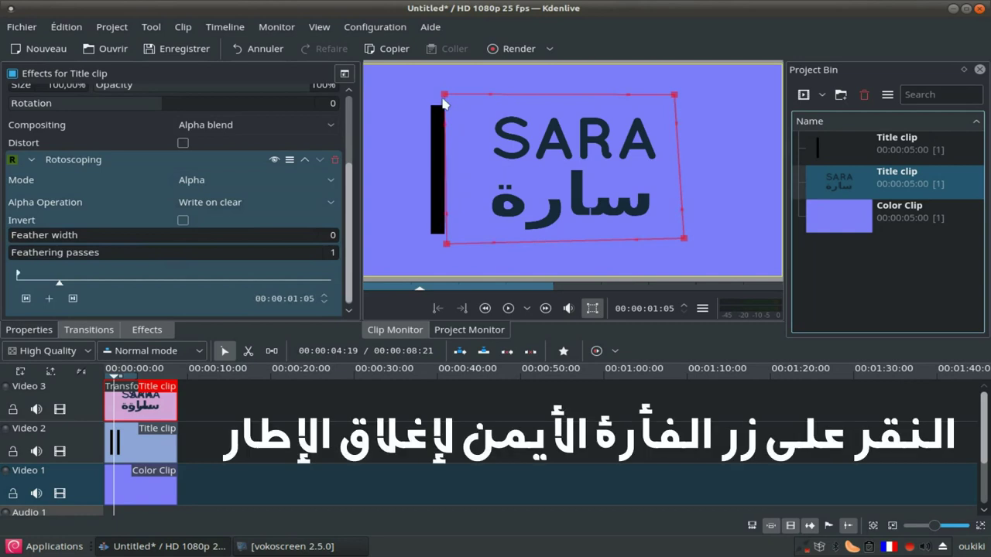
left_click_drag(446, 247, 446, 247)
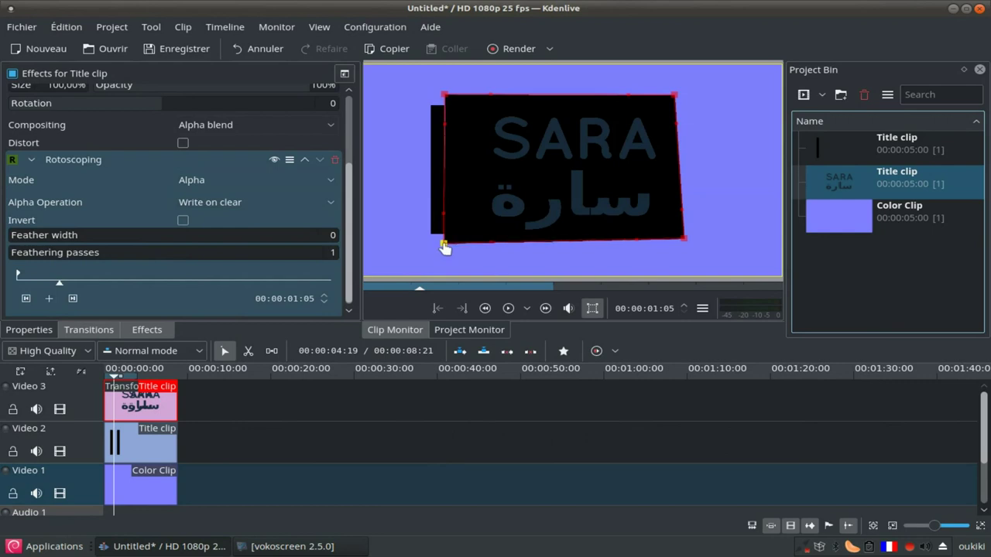
- Set the rotoscoping Alpha Operation to Minimum
left_click(230, 206)
left_click(230, 256)
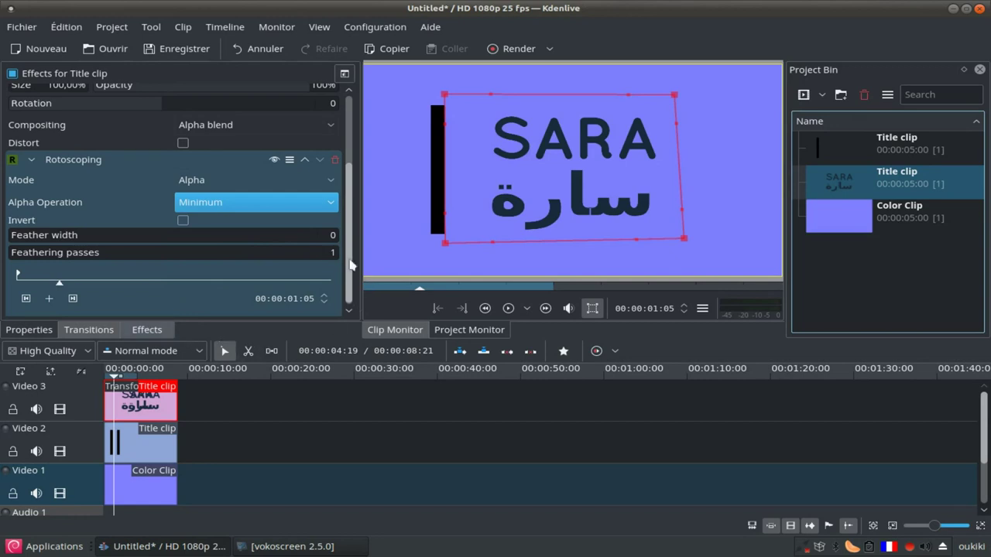
left_click(130, 127)
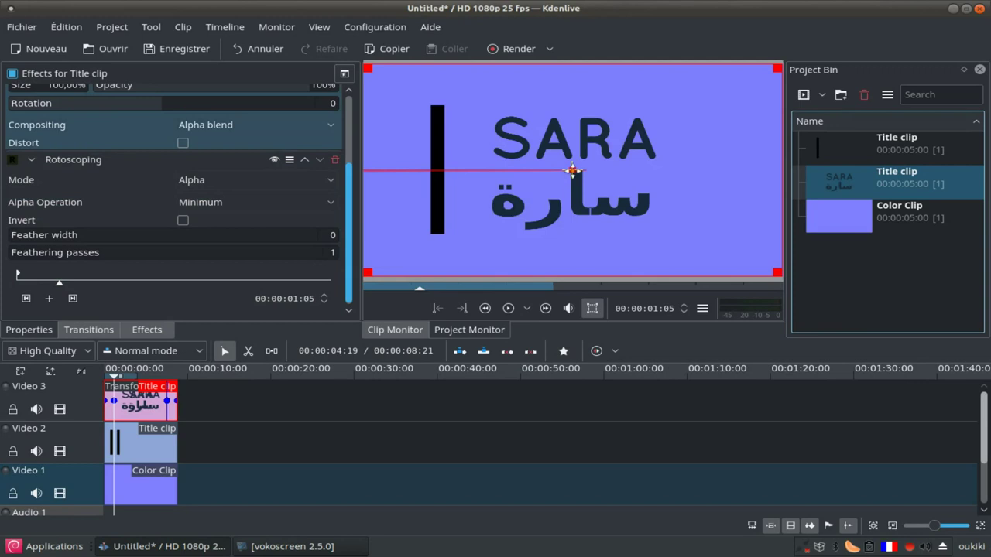
- Shift the title frame so SARA starts hidden behind the bar, then check each keyframe position
left_click_drag(573, 170, 442, 169)
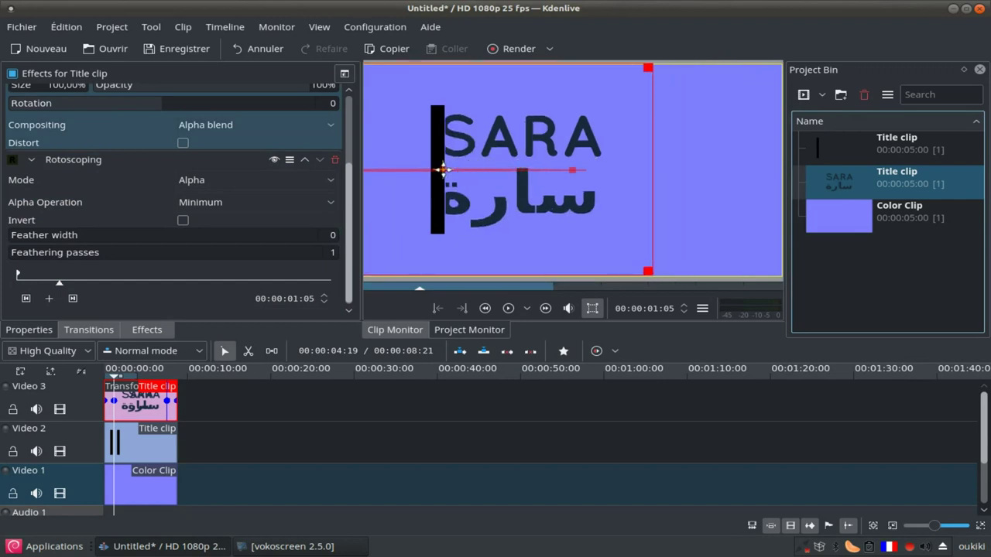
left_click_drag(443, 170, 540, 170)
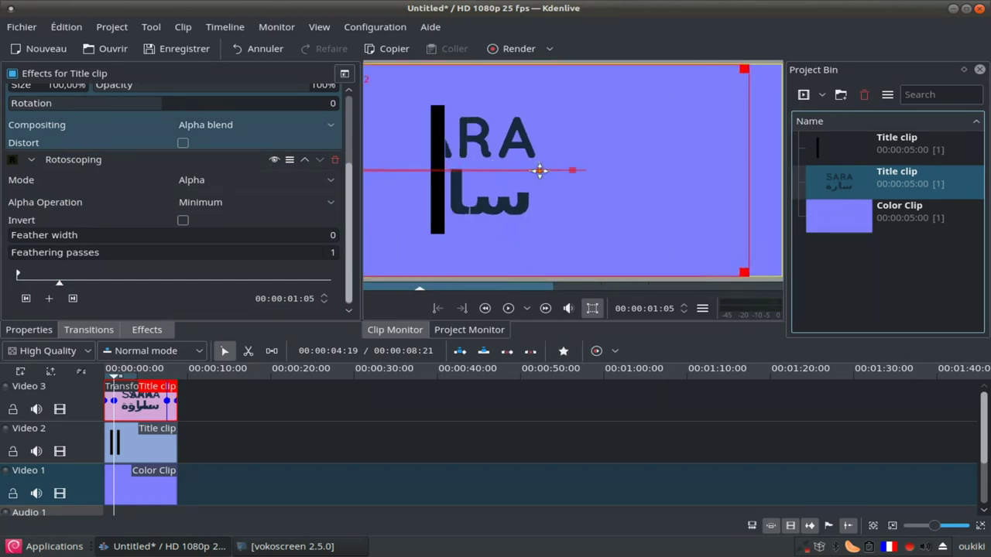
scroll(287, 298, "up", 1)
scroll(215, 277, "up", 2)
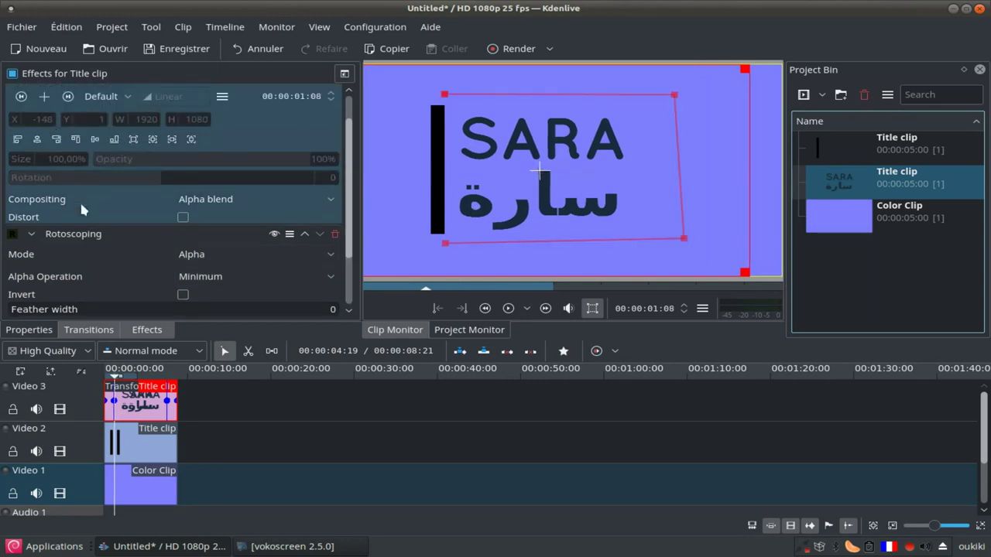
scroll(82, 206, "up", 1)
left_click(21, 133)
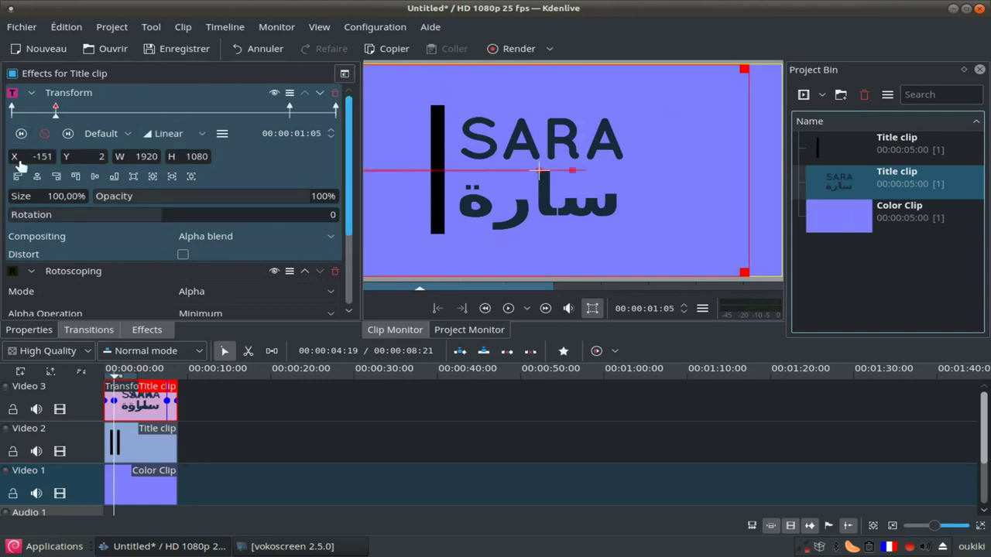
left_click(21, 134)
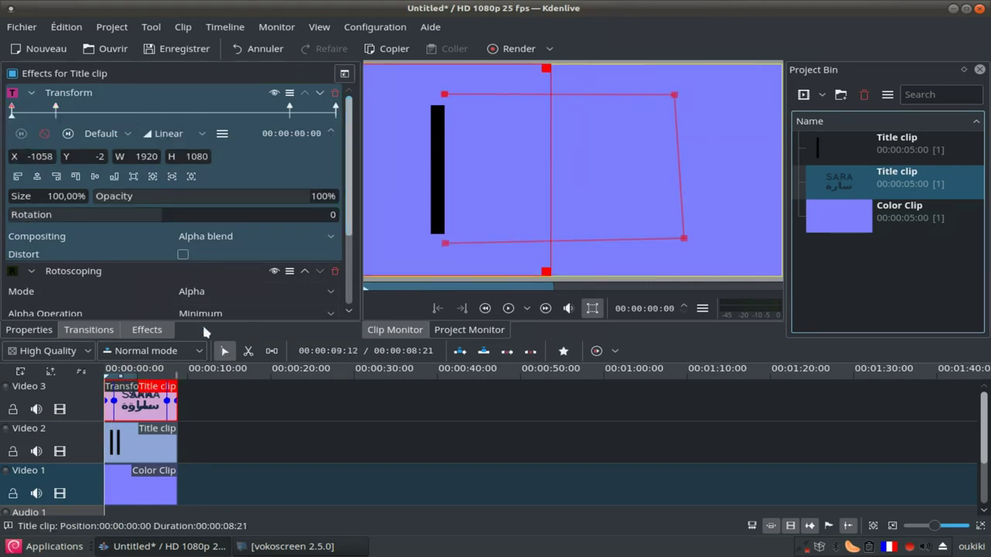
left_click(177, 372)
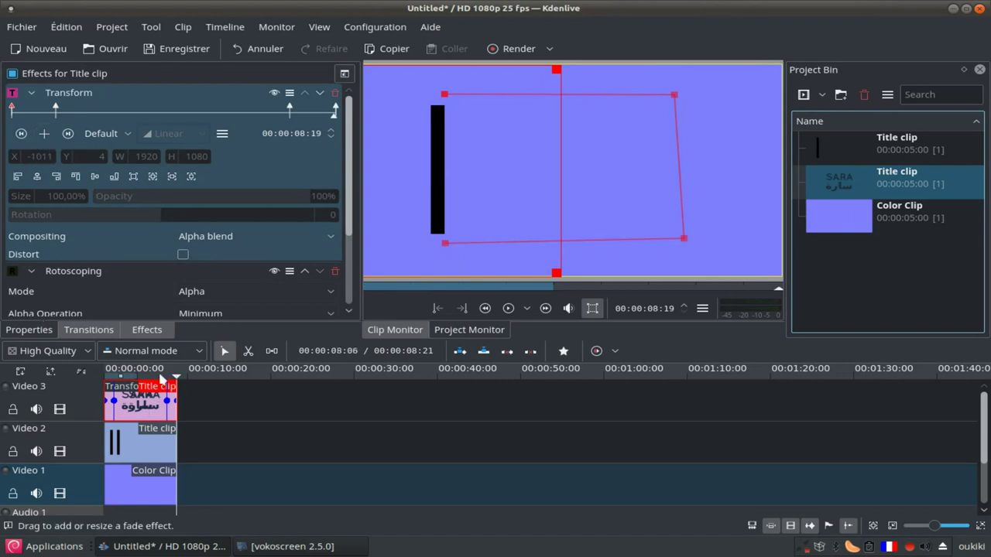
left_click(120, 492)
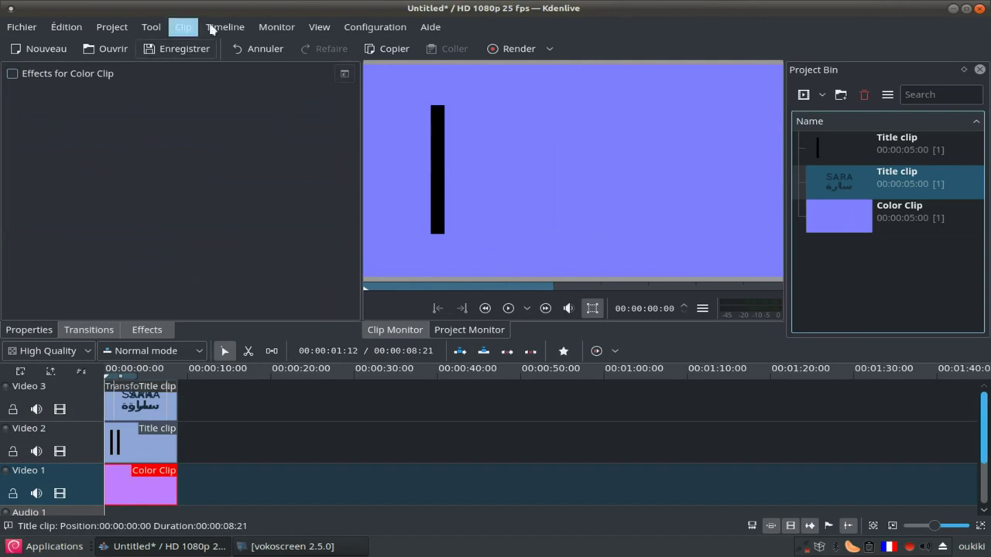
left_click(507, 308)
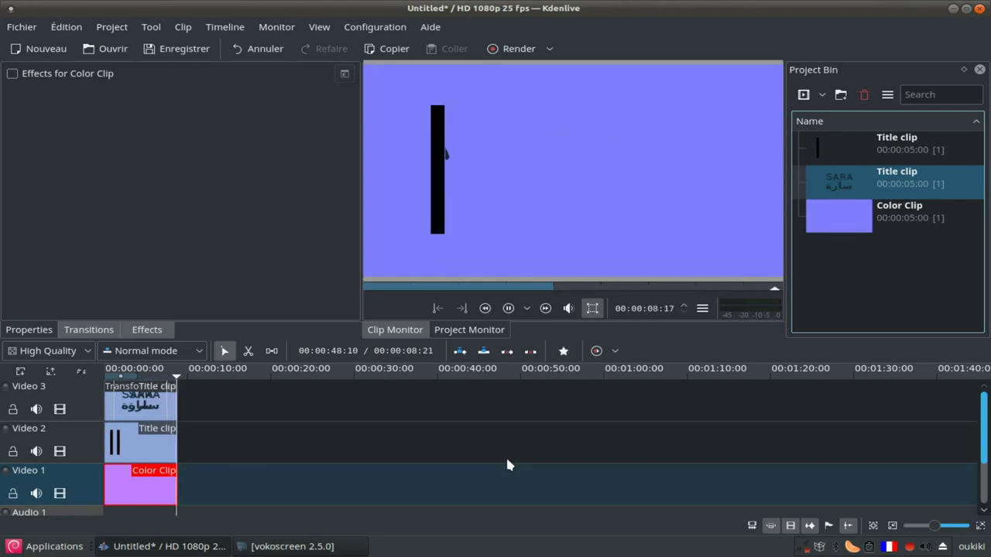
left_click(123, 403)
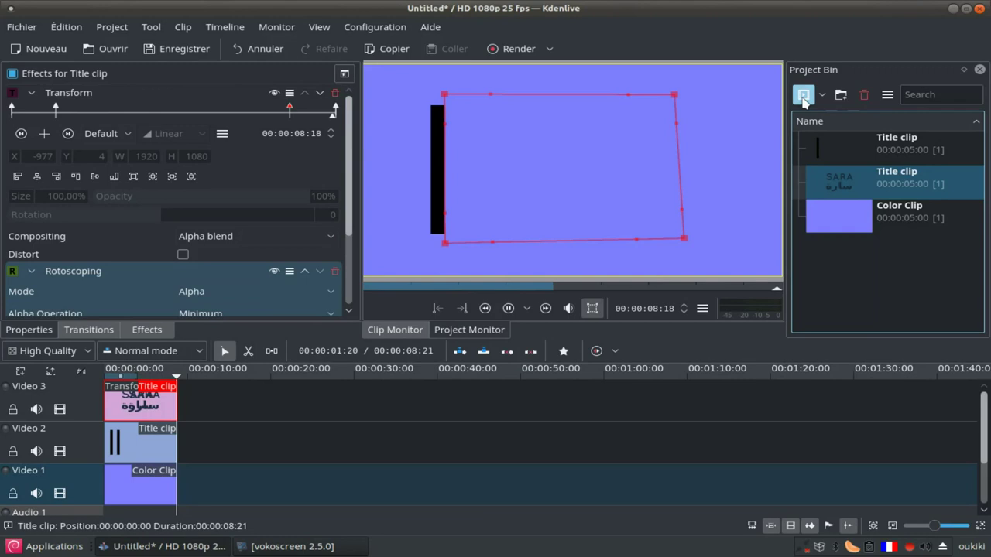
- Import 03_-_Anything_For_Love.mp3 from the home Music folder into the bin and select it for preview
left_click(804, 95)
left_click(213, 116)
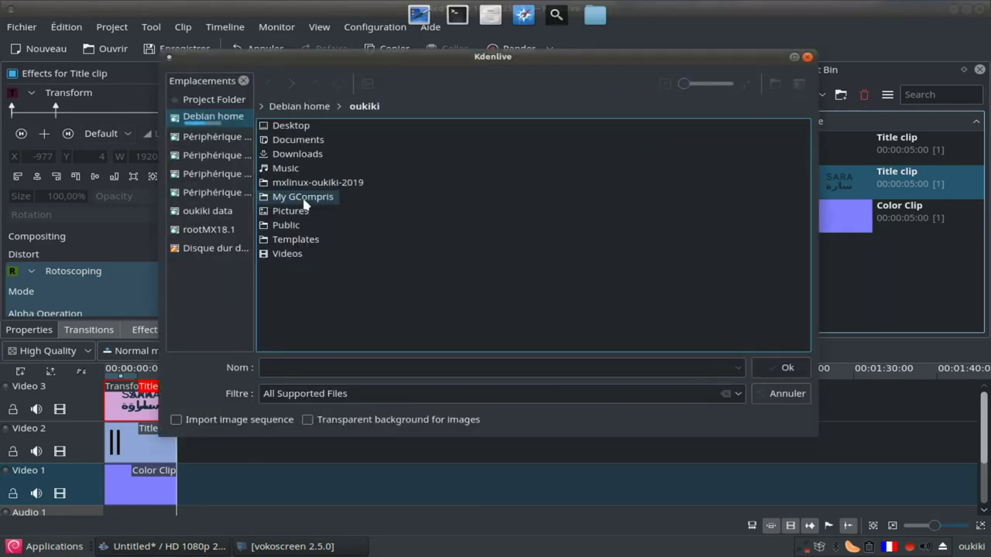
double_click(299, 168)
double_click(301, 130)
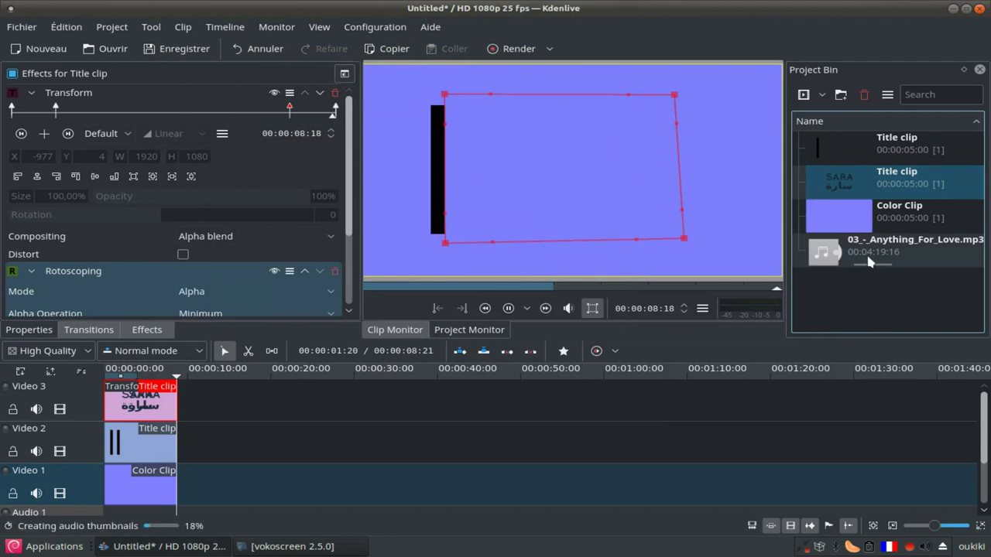
scroll(63, 459, "down", 2)
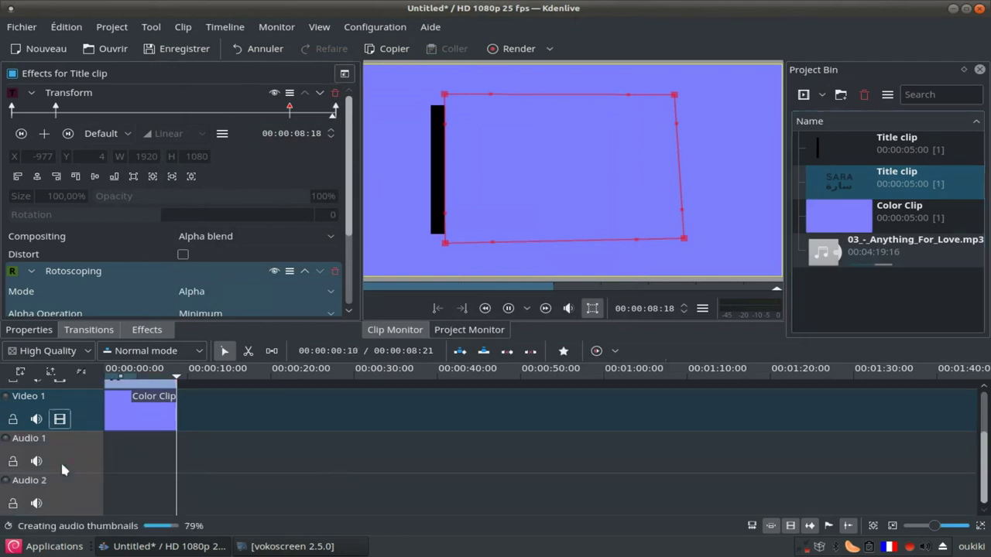
left_click(877, 252)
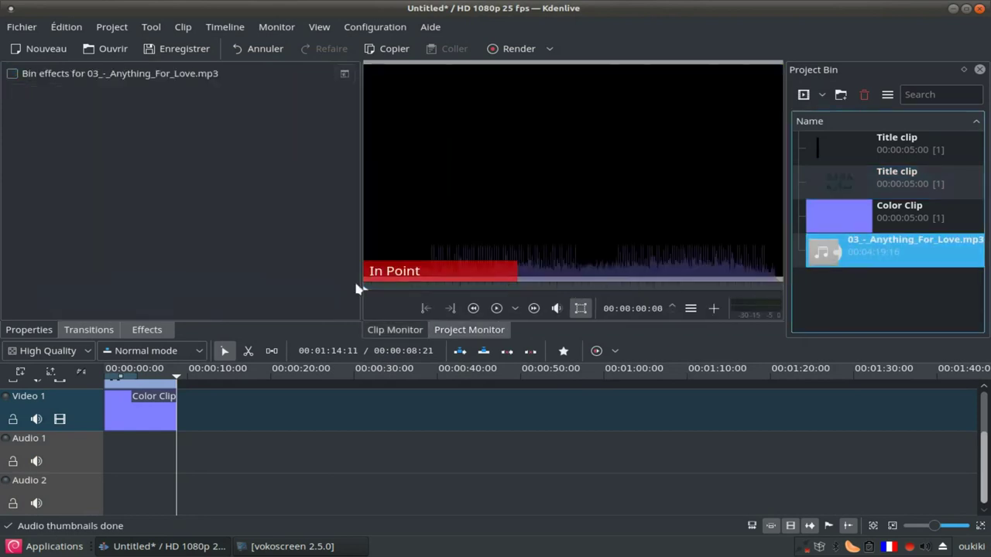
- Set the song excerpt's out point and place it on Audio 1 starting at 00:00:00:00
left_click(377, 281)
left_click_drag(383, 286, 132, 460)
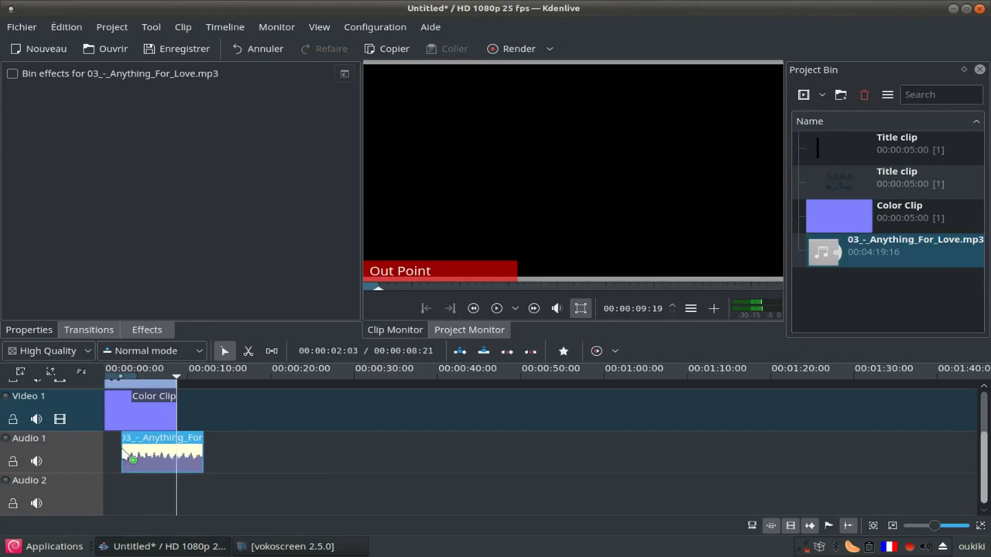
left_click_drag(122, 452, 118, 452)
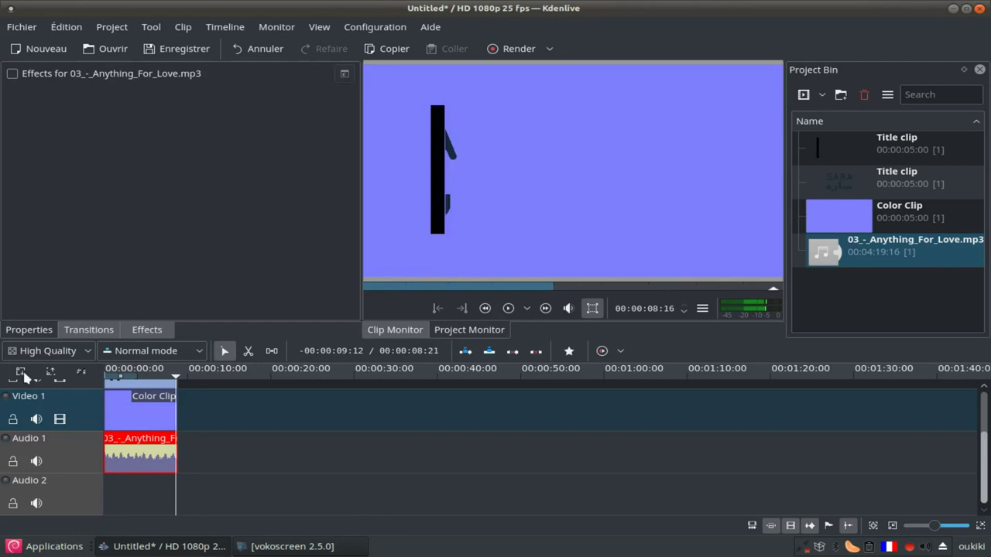
- Return to the timeline start and switch timeline playback to Preview quality
key("Home")
scroll(46, 351, "down", 2)
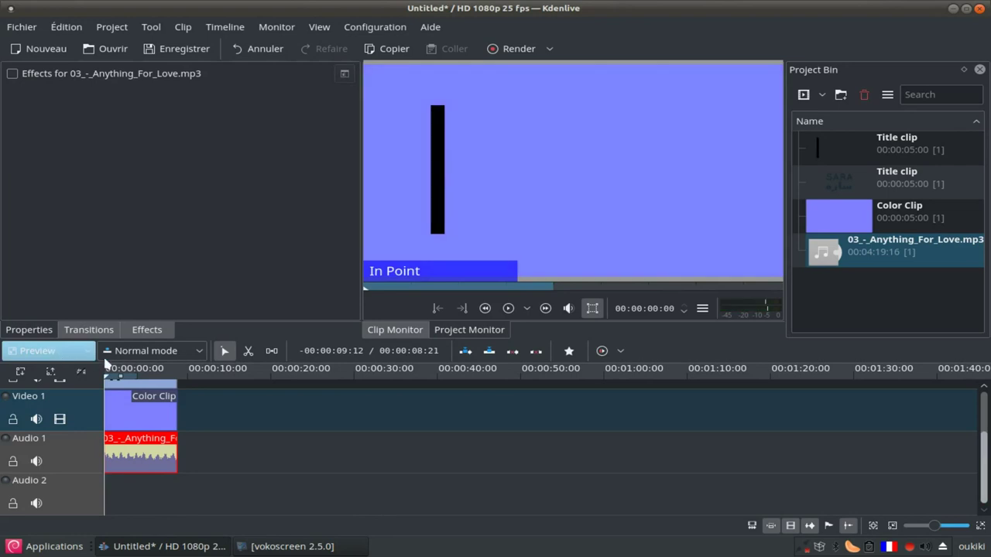
left_click(508, 308)
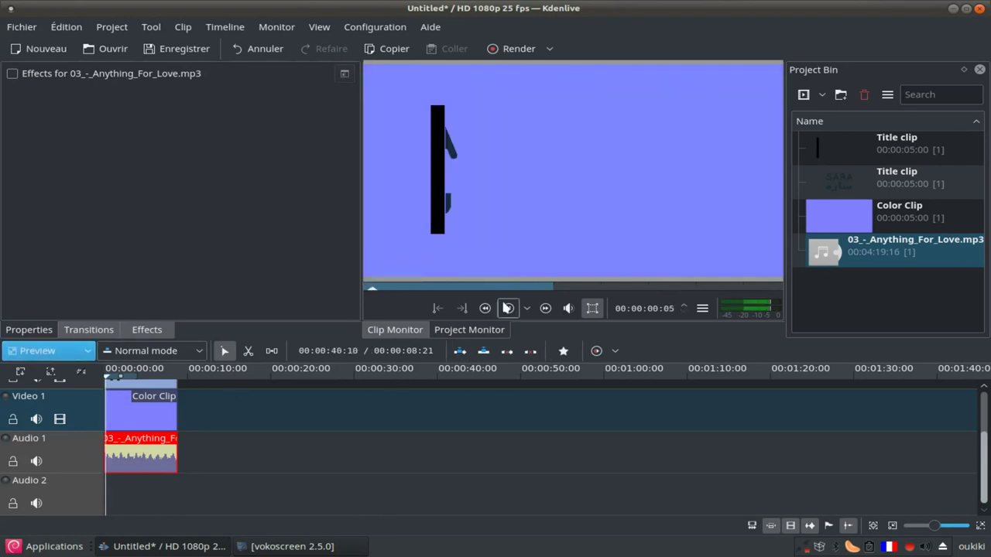
- Drag the song clip's fade handle to add a 00:00:00:20 fade-out at its end
scroll(926, 547, "up", 1)
scroll(927, 548, "down", 1)
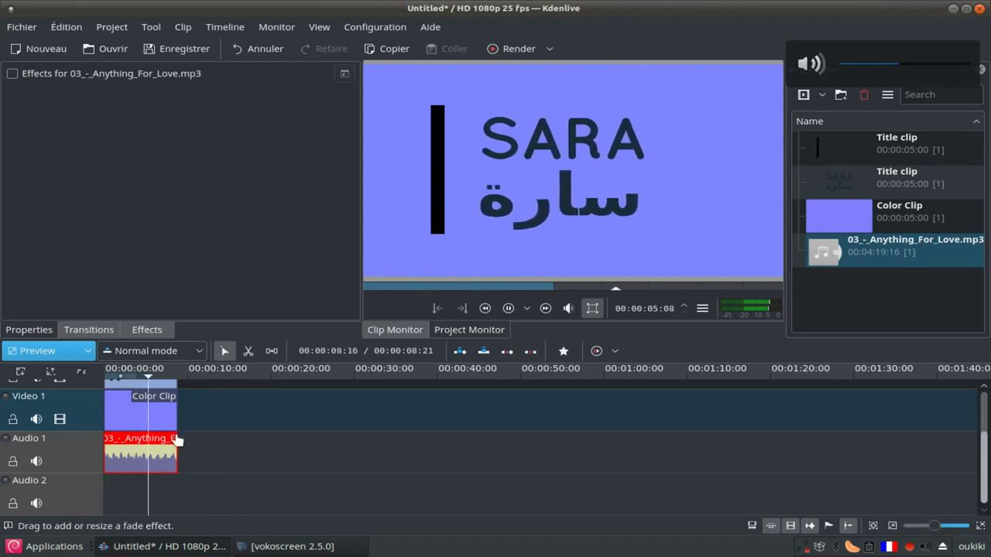
left_click_drag(177, 439, 172, 441)
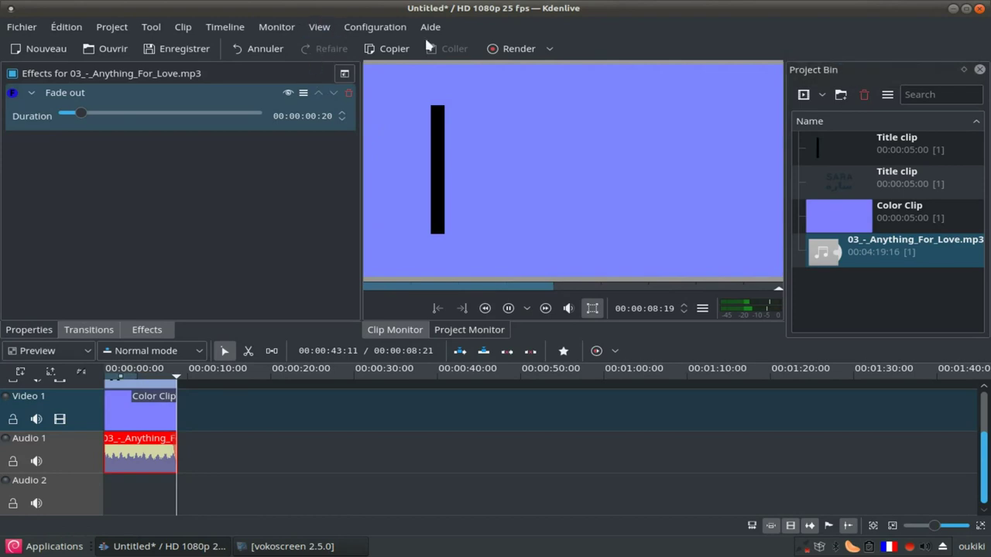
- Set playback back to High Quality and render the project as WebM, overwriting untitled.webm in Documents
left_click(515, 46)
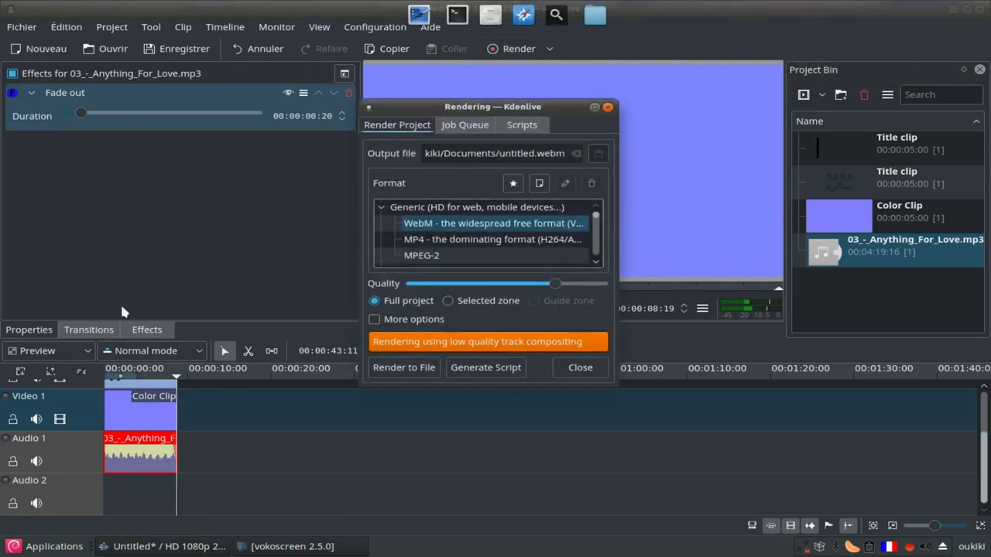
left_click(26, 352)
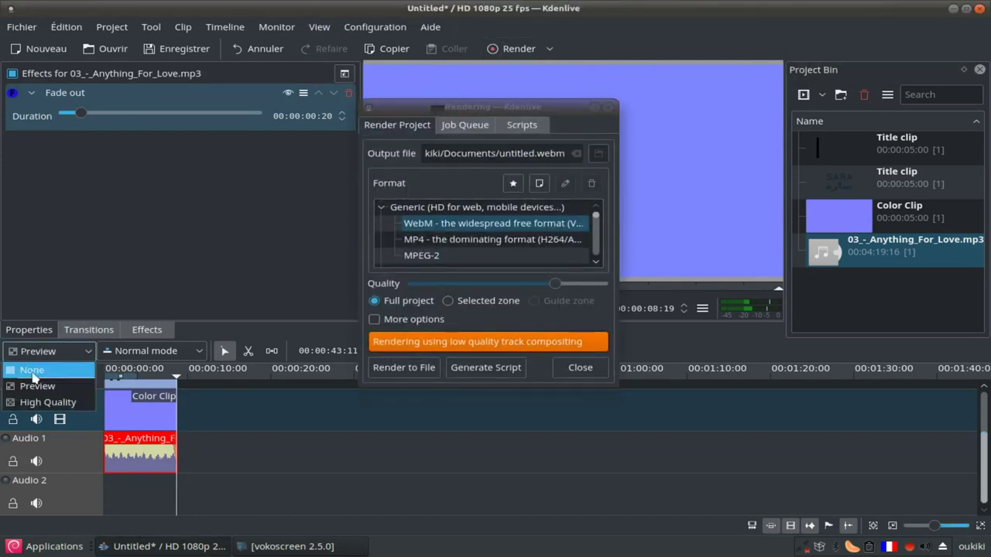
left_click(36, 401)
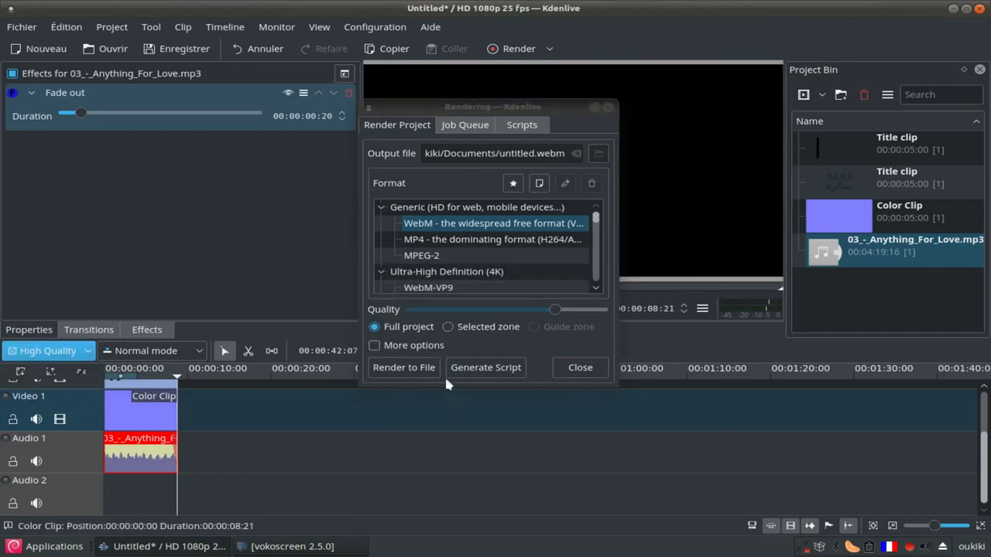
left_click(417, 369)
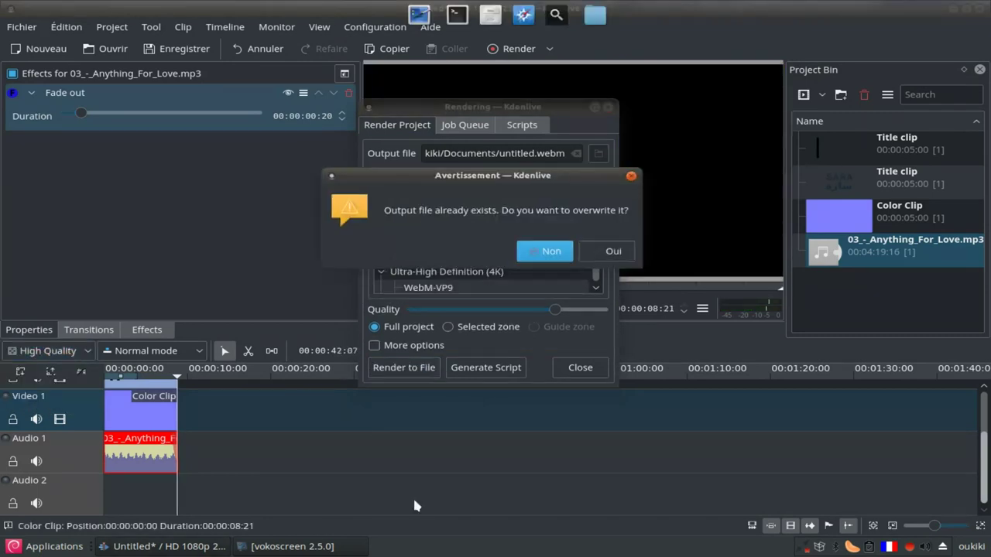
left_click(586, 249)
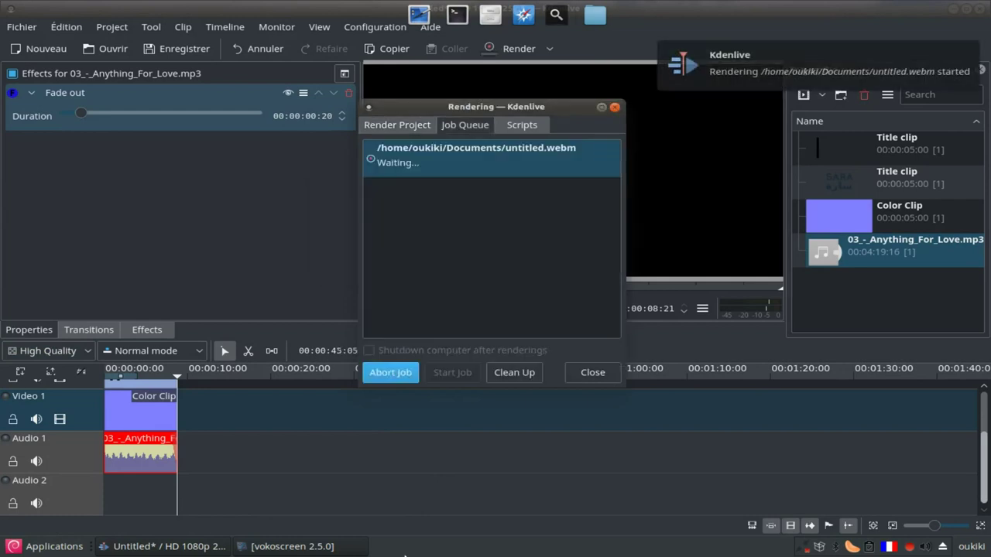